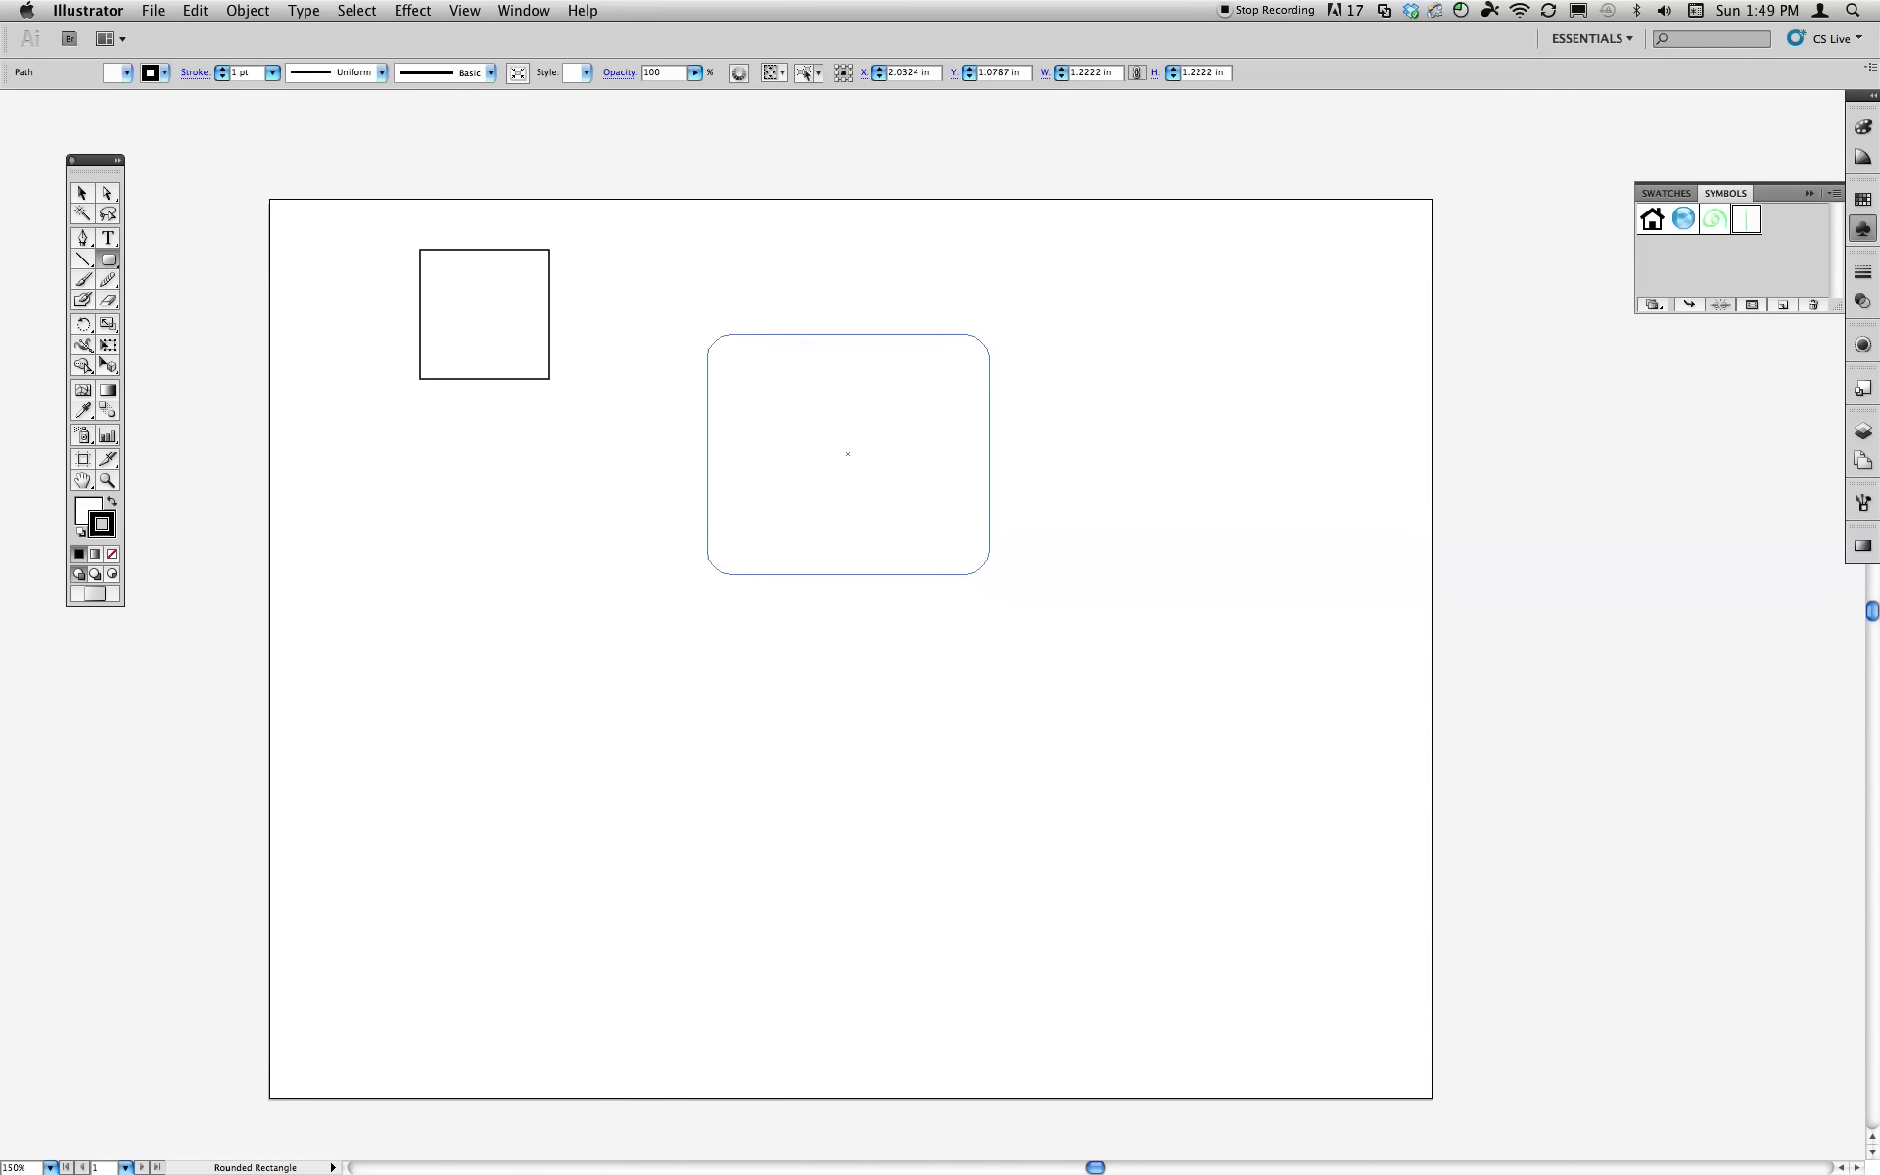
Vary the corner radius of the rounded rectangle being drawn, finishing it about 2.71 in wide and 2.25 in high with slightly rounded corners.
{"action": "key", "text": "Up"}
{"action": "key", "text": "Up"}
{"action": "key", "text": "Up"}
{"action": "key", "text": "Up"}
{"action": "key", "text": "Up"}
{"action": "key", "text": "Up"}
{"action": "key", "text": "Up"}
{"action": "key", "text": "Up"}
{"action": "key", "text": "Up"}
{"action": "key", "text": "Up"}
{"action": "key", "text": "Up"}
{"action": "key", "text": "Up"}
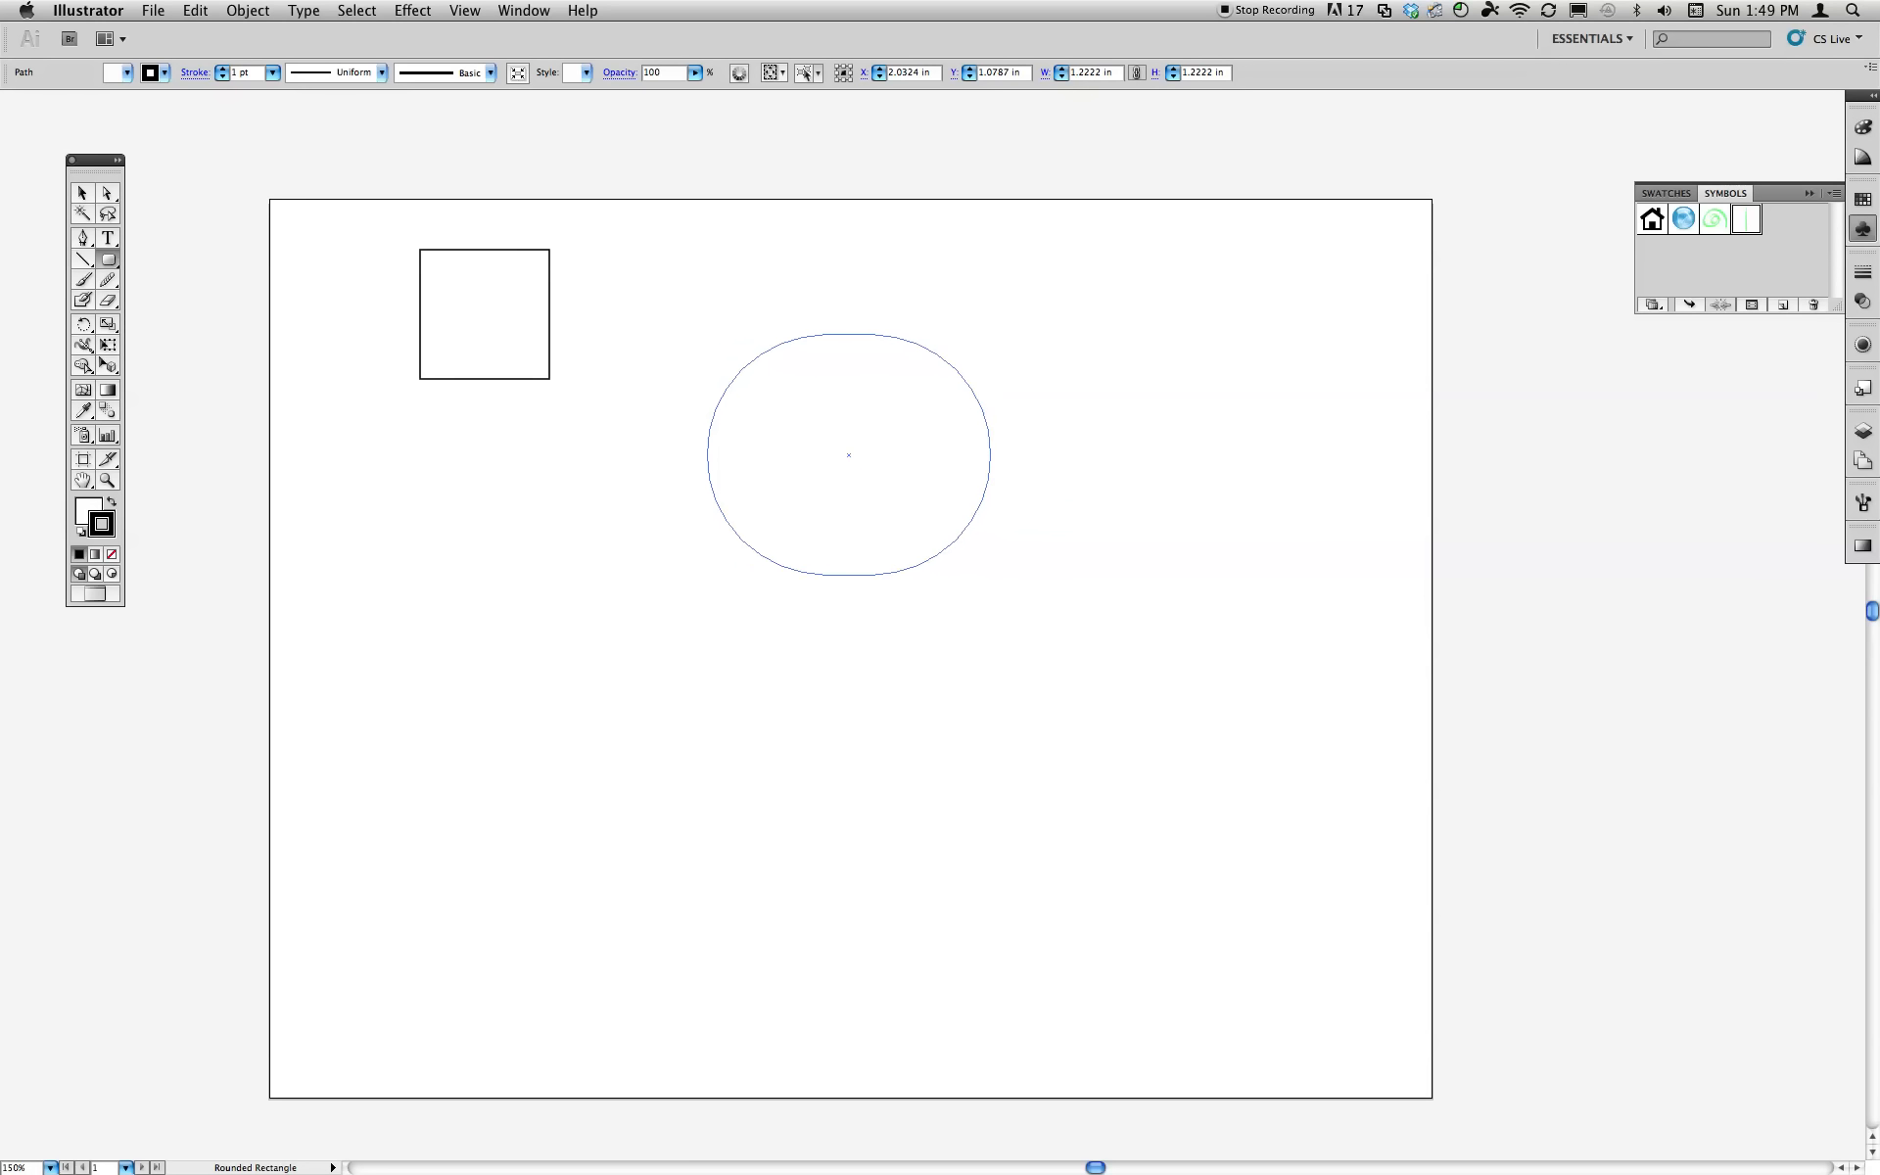
{"action": "key", "text": "Down"}
{"action": "key", "text": "Down"}
{"action": "key", "text": "Down"}
{"action": "key", "text": "Down"}
{"action": "key", "text": "Up"}
{"action": "key", "text": "Up"}
{"action": "key", "text": "Up"}
{"action": "key", "text": "Up"}
{"action": "key", "text": "Down"}
{"action": "key", "text": "Down"}
{"action": "key", "text": "Down"}
{"action": "key", "text": "Down"}
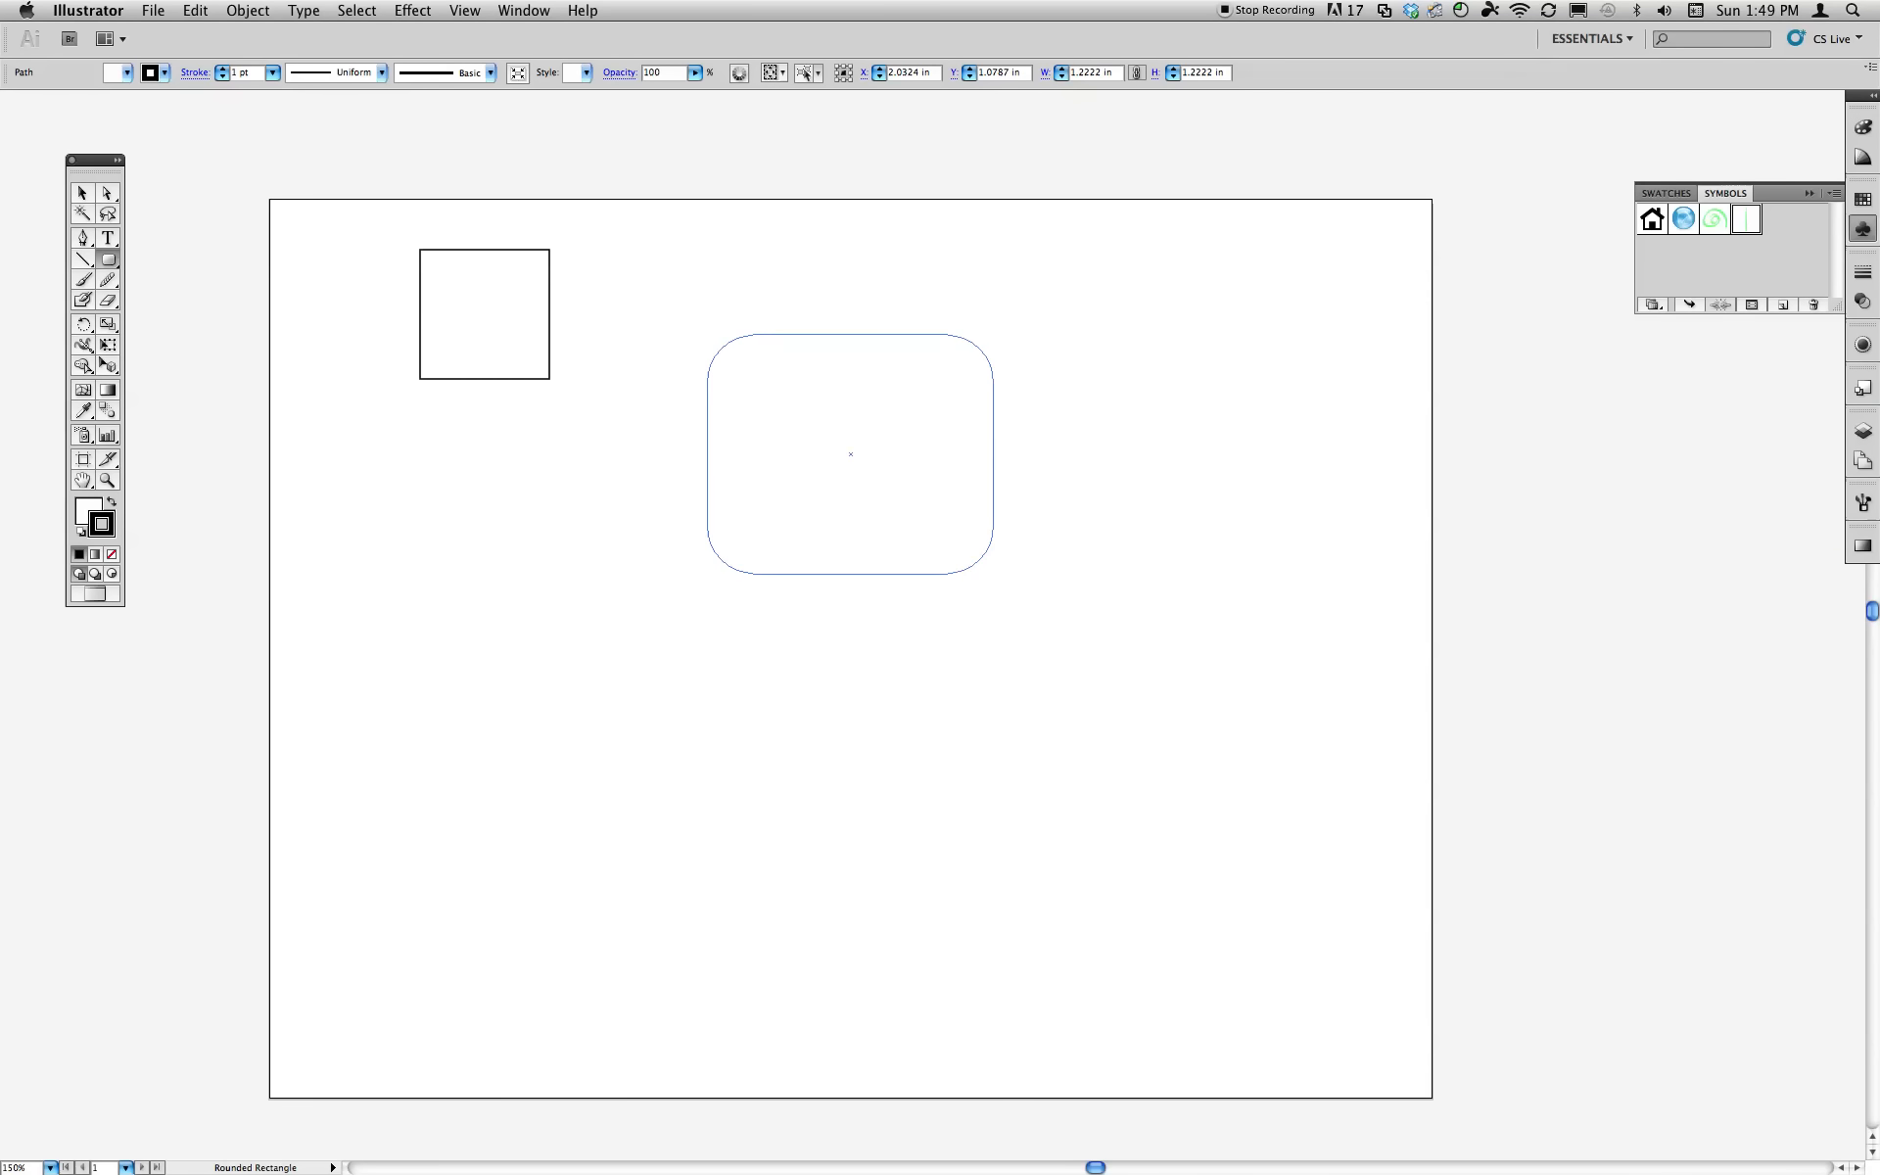
{"action": "key", "text": "Left"}
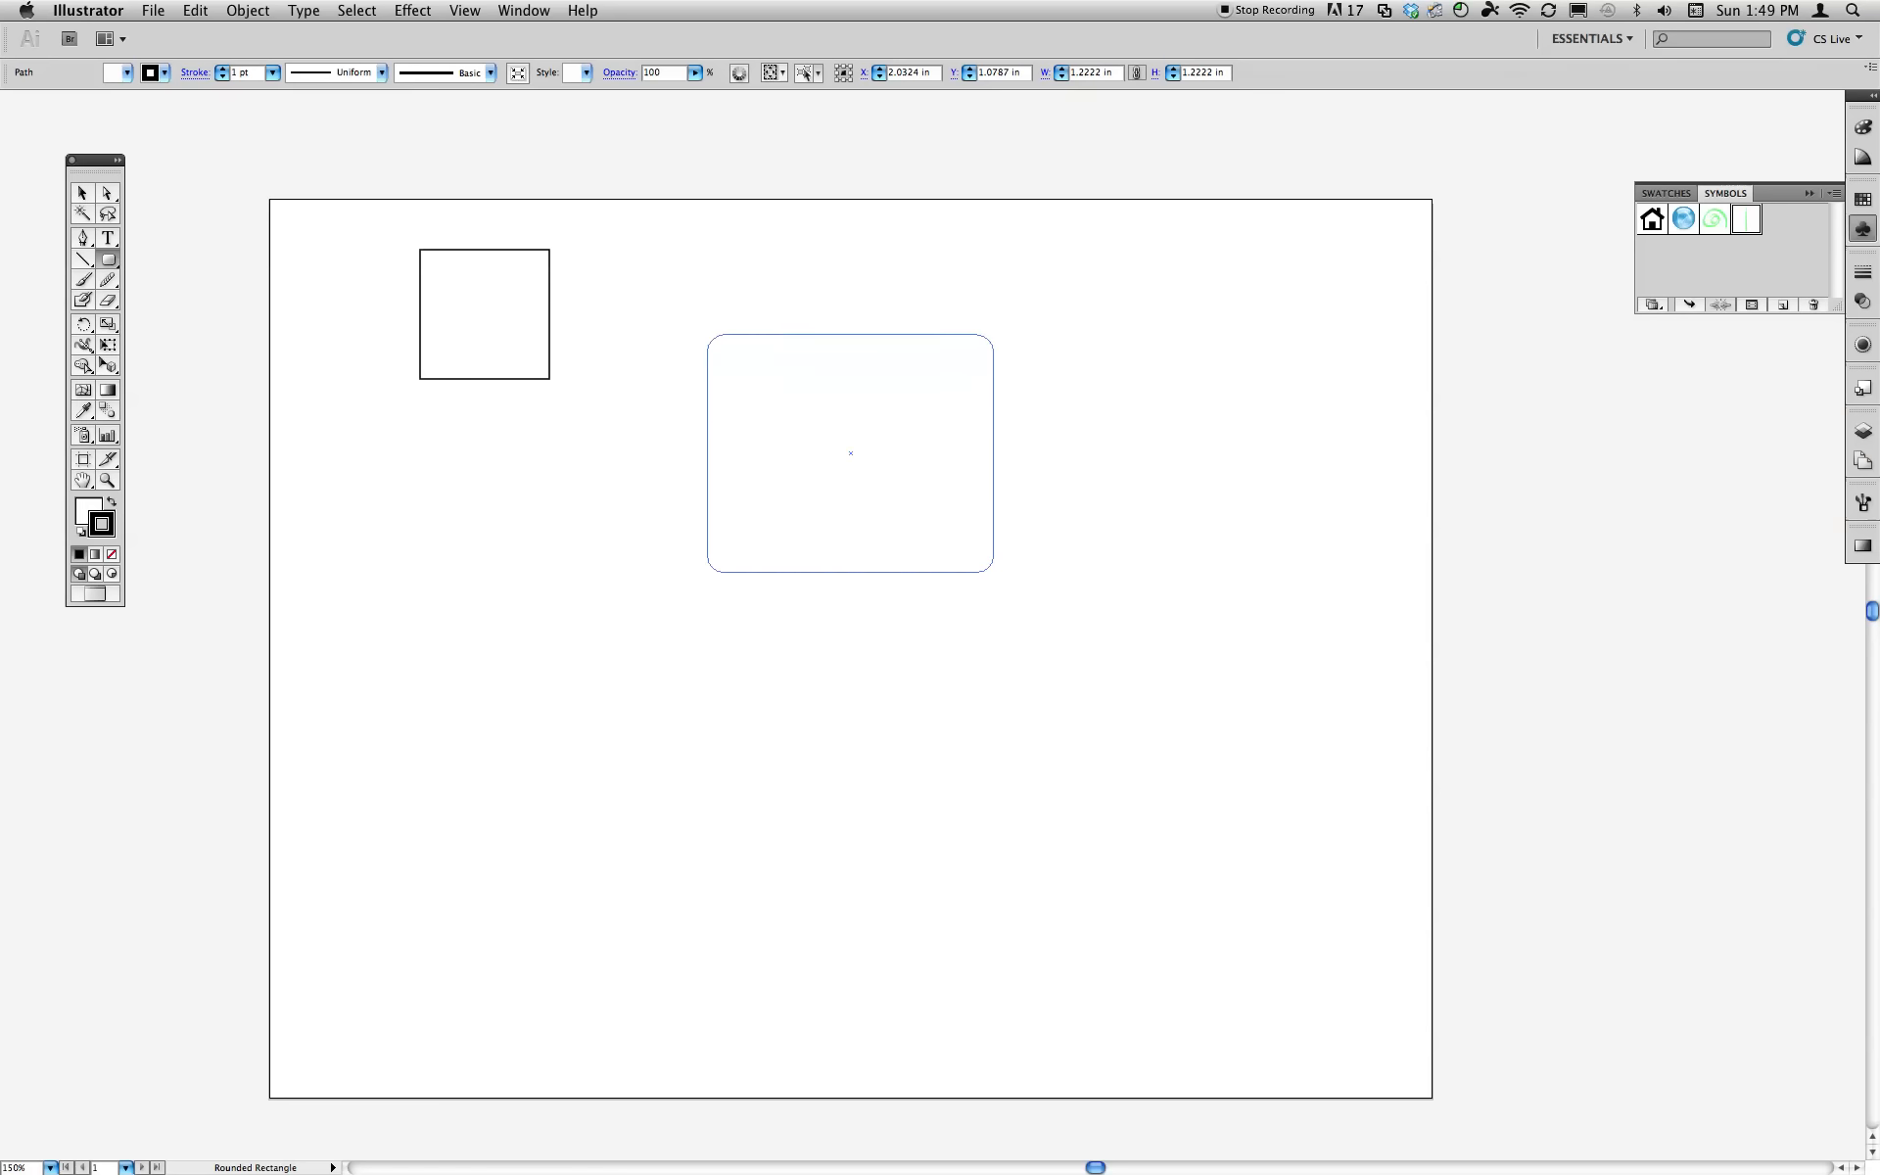
{"action": "left_click_drag", "start_coordinate": [993, 572], "coordinate": [993, 572]}
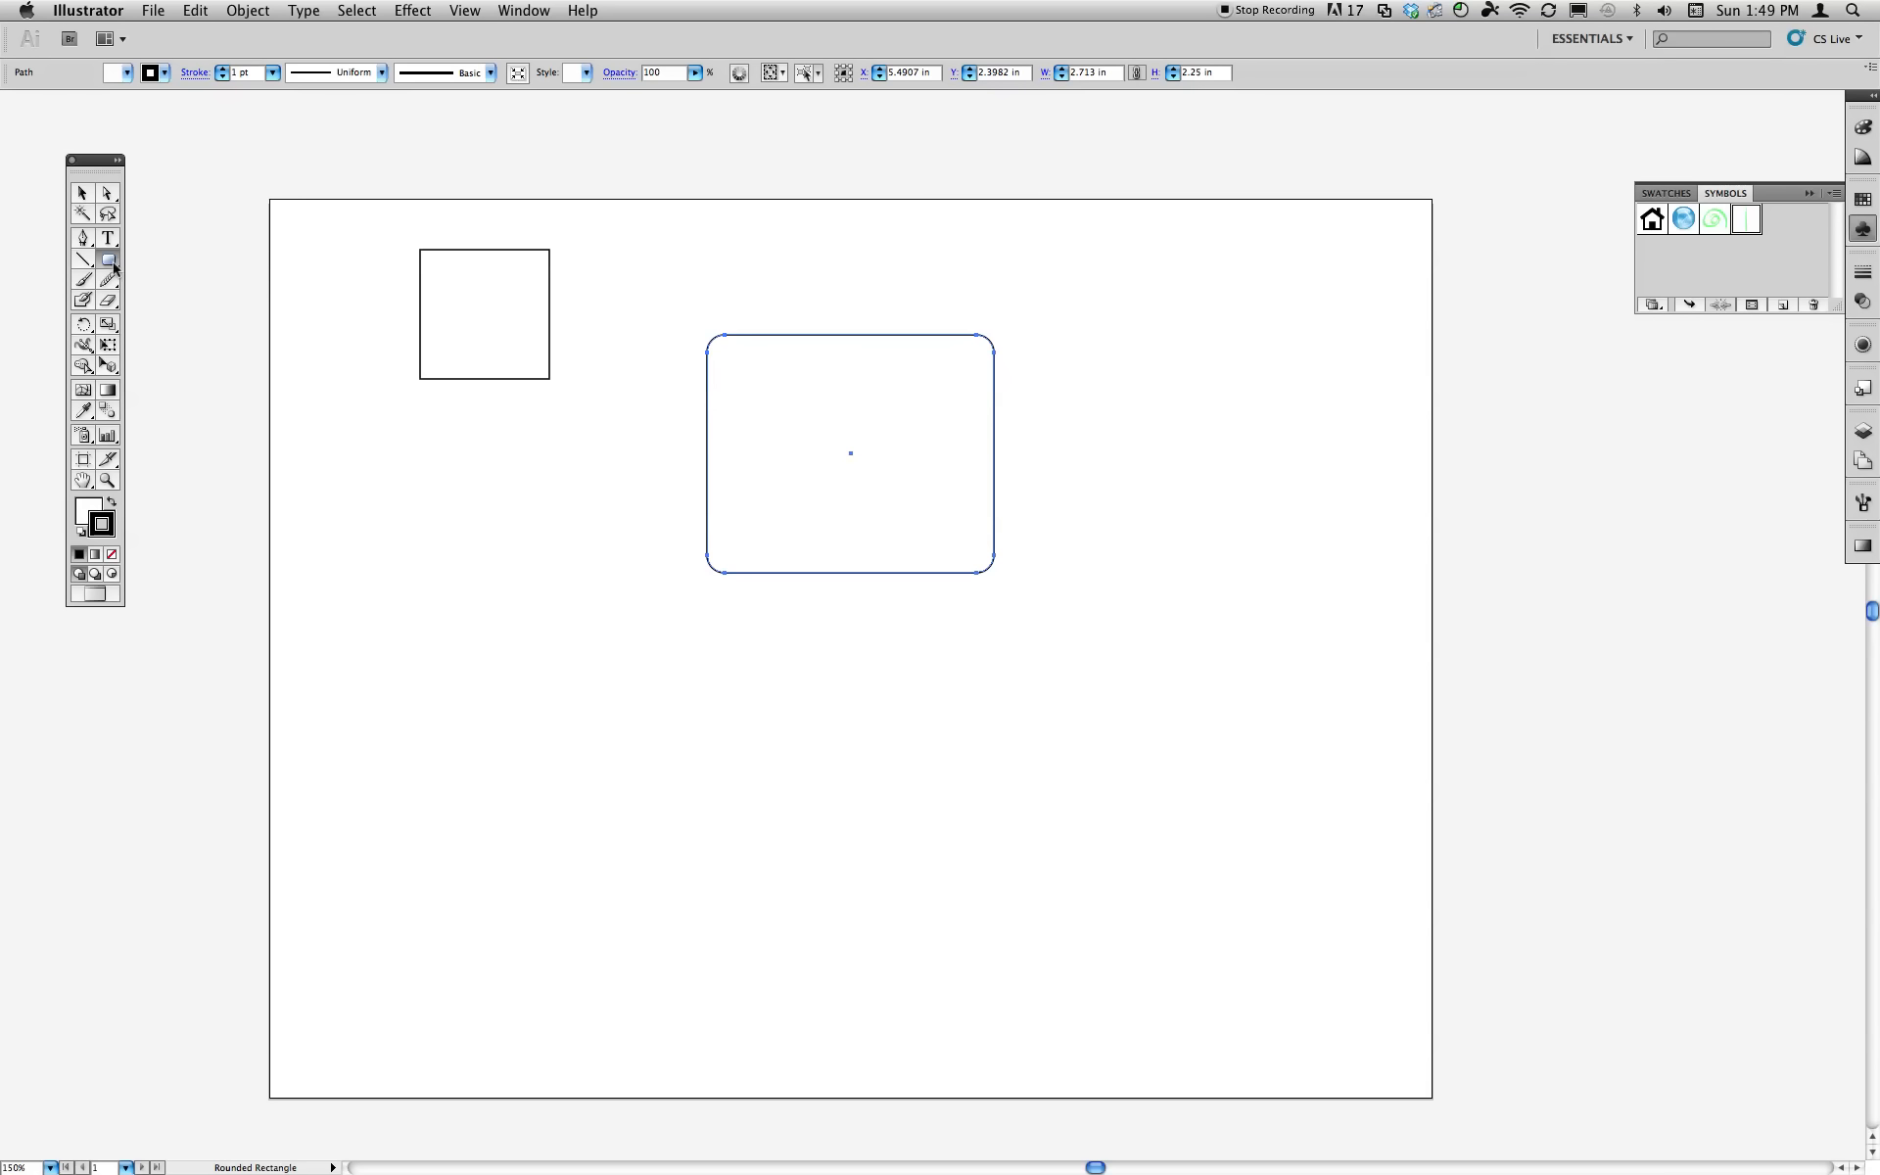
Draw a nearly circular ellipse about 1.51 in wide and 1.46 in high between the square and the rounded rectangle.
{"action": "left_click_drag", "start_coordinate": [114, 266], "coordinate": [196, 311]}
{"action": "left_click_drag", "start_coordinate": [537, 533], "coordinate": [696, 408]}
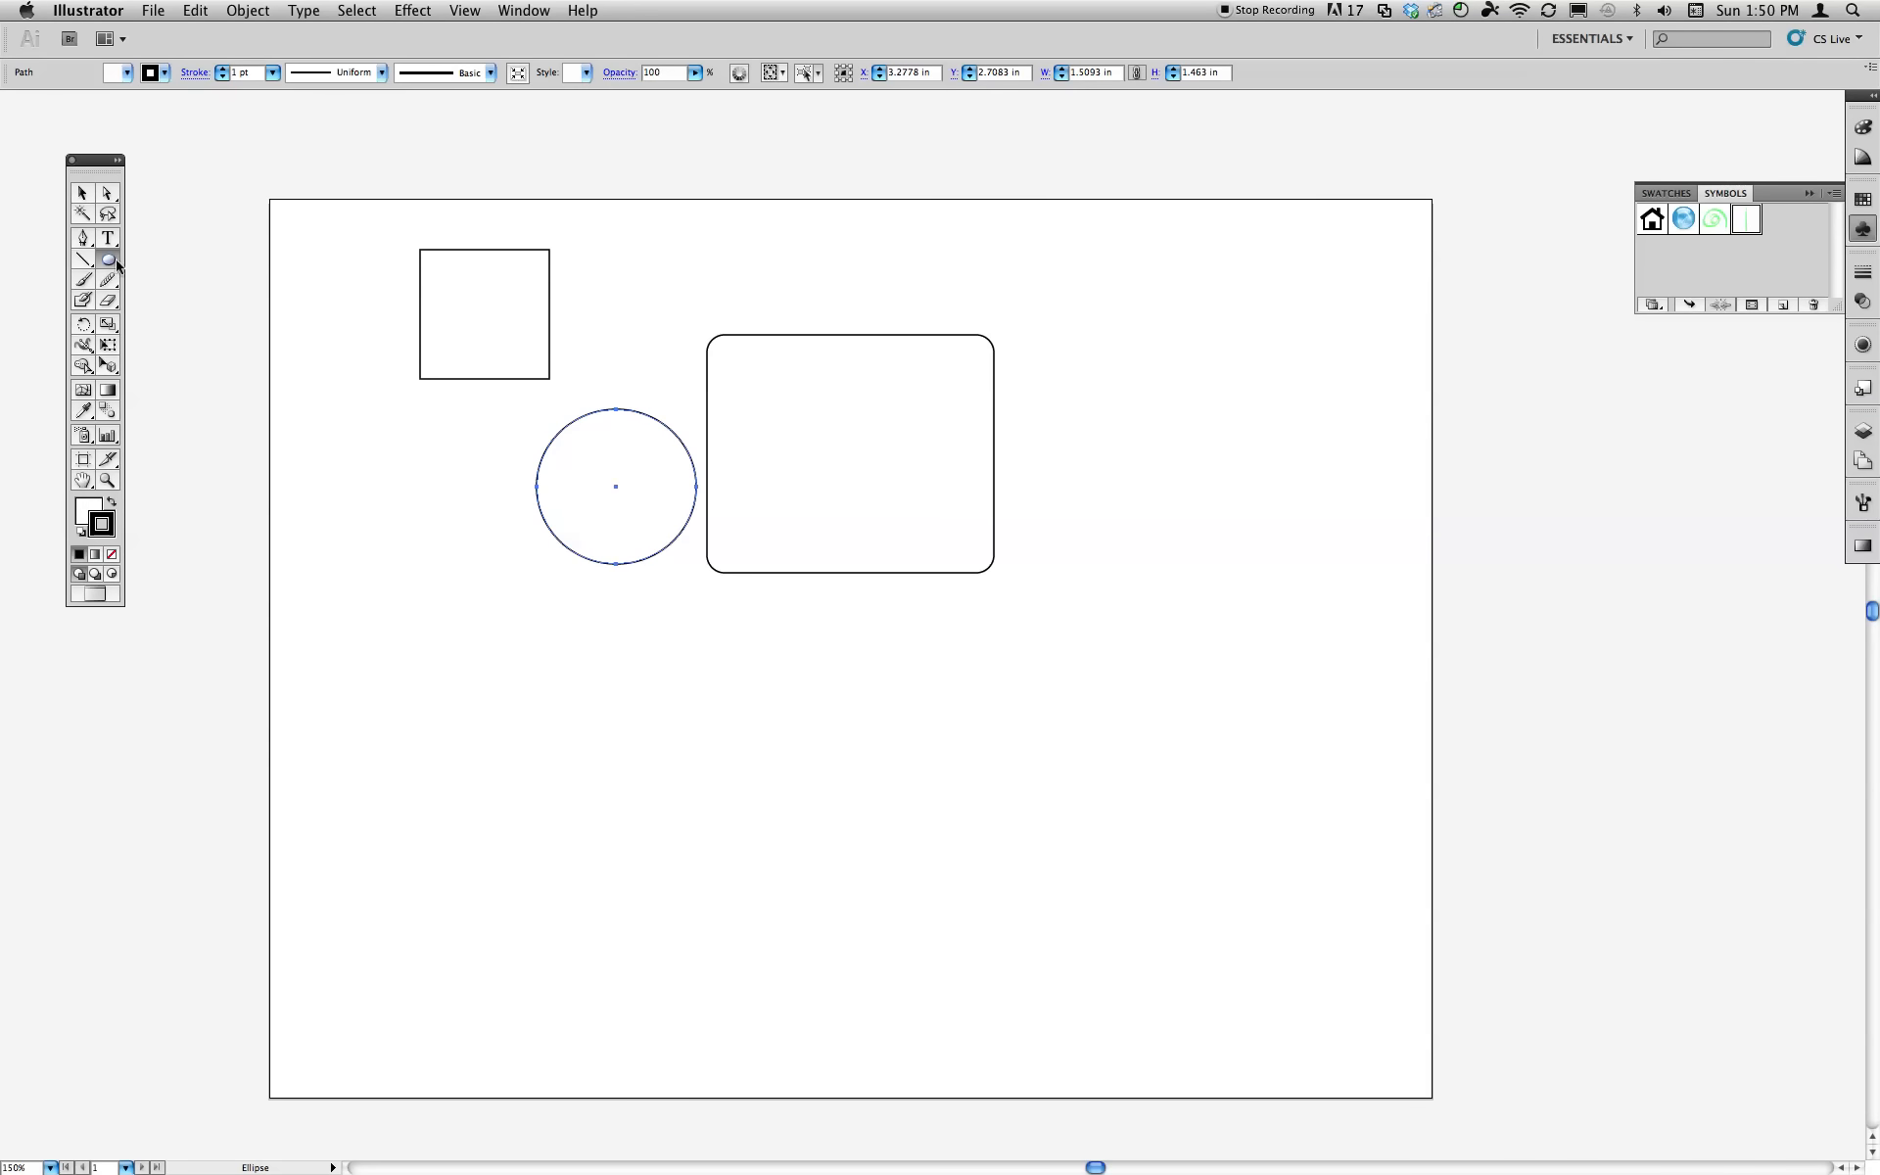
Start a polygon below the ellipse and rounded rectangle, raising and lowering its number of sides until it is an upright triangle.
{"action": "left_click_drag", "start_coordinate": [117, 264], "coordinate": [214, 325]}
{"action": "left_click_drag", "start_coordinate": [758, 799], "coordinate": [792, 663]}
{"action": "key", "text": "Up"}
{"action": "key", "text": "Up"}
{"action": "key", "text": "Up"}
{"action": "key", "text": "Up"}
{"action": "key", "text": "Up"}
{"action": "key", "text": "Up"}
{"action": "key", "text": "Up"}
{"action": "key", "text": "Up"}
{"action": "key", "text": "Up"}
{"action": "key", "text": "Up"}
{"action": "key", "text": "Up"}
{"action": "key", "text": "Up"}
{"action": "key", "text": "Down"}
{"action": "key", "text": "Down"}
{"action": "key", "text": "Down"}
{"action": "key", "text": "Down"}
{"action": "key", "text": "Down"}
{"action": "key", "text": "Down"}
{"action": "key", "text": "Down"}
{"action": "key", "text": "Down"}
{"action": "key", "text": "Down"}
{"action": "key", "text": "Down"}
{"action": "key", "text": "Down"}
{"action": "key", "text": "Down"}
{"action": "key", "text": "Down"}
{"action": "key", "text": "Down"}
{"action": "key", "text": "Down"}
{"action": "key", "text": "Down"}
{"action": "key", "text": "Down"}
{"action": "key", "text": "Down"}
{"action": "key", "text": "Down"}
{"action": "key", "text": "Down"}
{"action": "key", "text": "Up"}
{"action": "key", "text": "Up"}
{"action": "key", "text": "Up"}
{"action": "key", "text": "Up"}
{"action": "key", "text": "Up"}
{"action": "key", "text": "Up"}
{"action": "key", "text": "Up"}
{"action": "key", "text": "Down"}
{"action": "key", "text": "Down"}
{"action": "key", "text": "Down"}
{"action": "key", "text": "Down"}
{"action": "key", "text": "Down"}
{"action": "key", "text": "Down"}
{"action": "key", "text": "Down"}
{"action": "key", "text": "Up"}
{"action": "key", "text": "Up"}
{"action": "key", "text": "Up"}
{"action": "key", "text": "Up"}
{"action": "key", "text": "Up"}
{"action": "key", "text": "Up"}
{"action": "key", "text": "Up"}
{"action": "key", "text": "Up"}
{"action": "key", "text": "Up"}
{"action": "key", "text": "Up"}
{"action": "key", "text": "Up"}
{"action": "key", "text": "Up"}
{"action": "key", "text": "Up"}
{"action": "key", "text": "Up"}
{"action": "key", "text": "Up"}
{"action": "key", "text": "Up"}
{"action": "key", "text": "Up"}
{"action": "key", "text": "Up"}
{"action": "key", "text": "Up"}
{"action": "key", "text": "Up"}
{"action": "key", "text": "Down"}
{"action": "key", "text": "Down"}
{"action": "key", "text": "Down"}
{"action": "key", "text": "Down"}
{"action": "key", "text": "Down"}
{"action": "key", "text": "Down"}
{"action": "key", "text": "Down"}
{"action": "key", "text": "Down"}
{"action": "key", "text": "Down"}
{"action": "key", "text": "Down"}
{"action": "key", "text": "Down"}
{"action": "key", "text": "Down"}
{"action": "key", "text": "Down"}
{"action": "key", "text": "Down"}
{"action": "key", "text": "Down"}
{"action": "key", "text": "Down"}
{"action": "key", "text": "Down"}
{"action": "key", "text": "Down"}
{"action": "key", "text": "Down"}
{"action": "key", "text": "Down"}
{"action": "key", "text": "Down"}
{"action": "key", "text": "Down"}
{"action": "key", "text": "Down"}
{"action": "key", "text": "Down"}
{"action": "key", "text": "Up"}
{"action": "key", "text": "Up"}
{"action": "key", "text": "Up"}
{"action": "key", "text": "Up"}
{"action": "key", "text": "Up"}
{"action": "key", "text": "Up"}
{"action": "key", "text": "Up"}
{"action": "key", "text": "Up"}
{"action": "key", "text": "Up"}
{"action": "key", "text": "Up"}
{"action": "key", "text": "Up"}
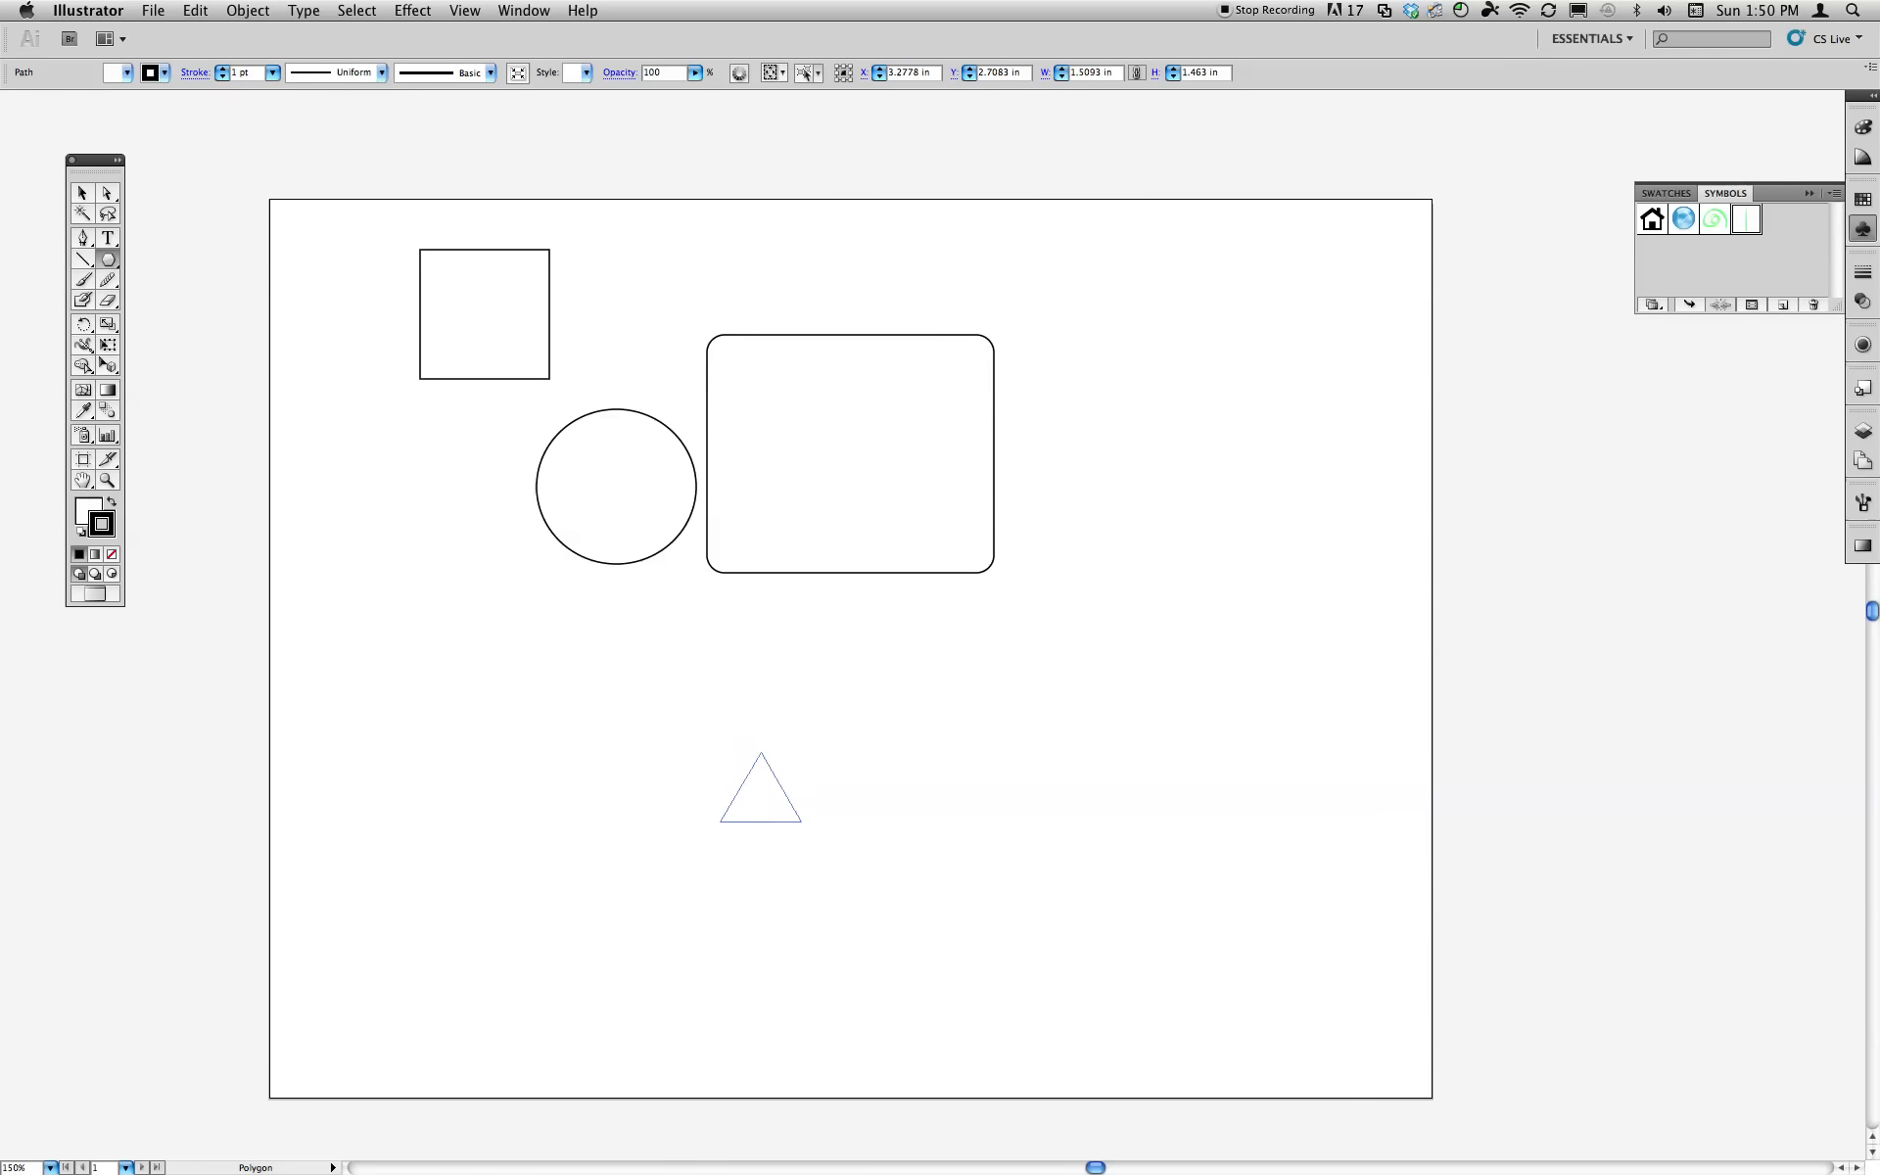
Enlarge the triangle being drawn and raise its number of sides until the polygon is almost a circle.
{"action": "left_click_drag", "start_coordinate": [761, 696], "coordinate": [744, 698]}
{"action": "left_click_drag", "start_coordinate": [788, 739], "coordinate": [759, 685]}
{"action": "key", "text": "Up"}
{"action": "key", "text": "Up"}
{"action": "key", "text": "Up"}
{"action": "key", "text": "Up"}
{"action": "key", "text": "Up"}
{"action": "key", "text": "Up"}
{"action": "key", "text": "Up"}
{"action": "key", "text": "Up"}
{"action": "key", "text": "Up"}
{"action": "key", "text": "Up"}
{"action": "key", "text": "Up"}
{"action": "key", "text": "Up"}
{"action": "key", "text": "Up"}
{"action": "key", "text": "Up"}
{"action": "key", "text": "Up"}
{"action": "key", "text": "Up"}
{"action": "key", "text": "Up"}
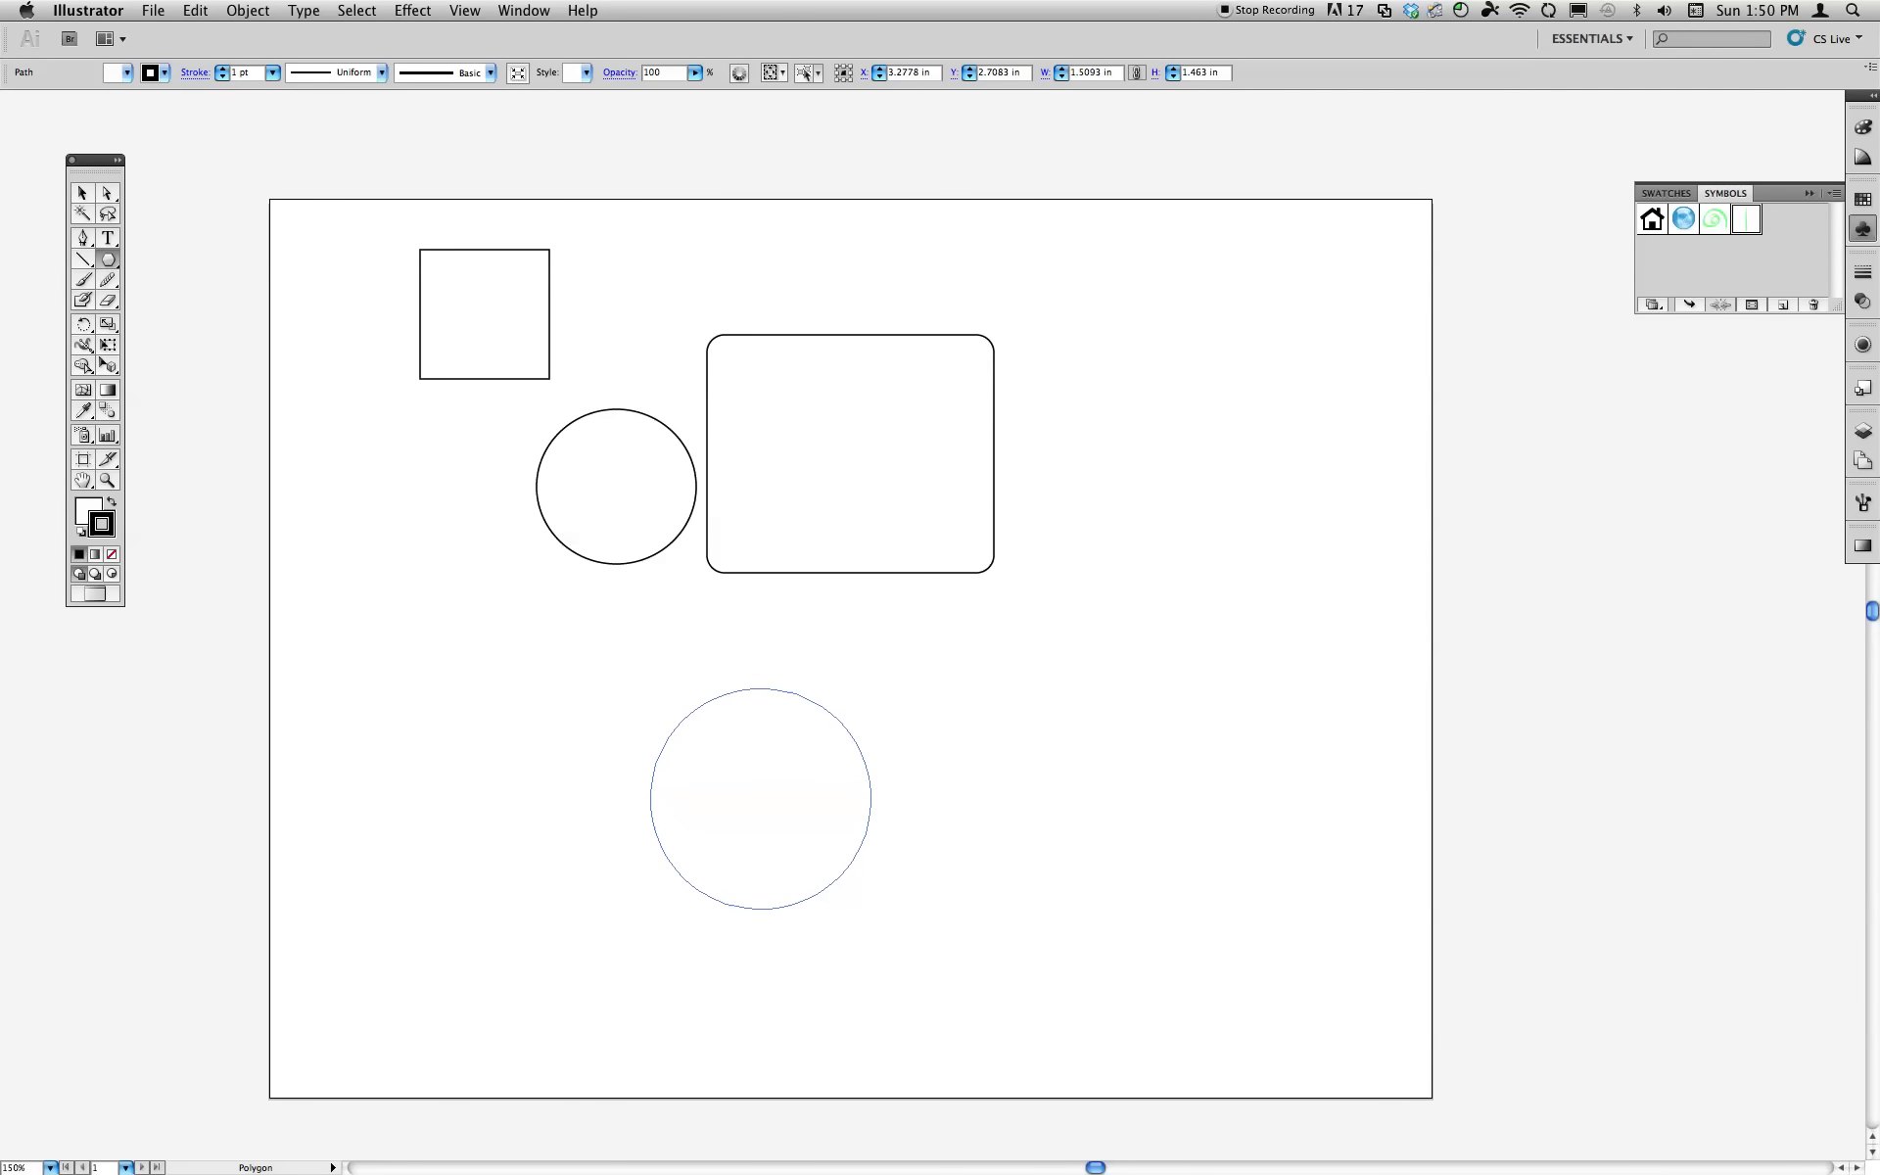
Lower and raise the polygon's number of sides, finishing it with 15 sides at about 1.87 in wide and 1.86 in high.
{"action": "mouse_move", "coordinate": [761, 688]}
{"action": "left_mouse_down"}
{"action": "mouse_move", "coordinate": [784, 692]}
{"action": "mouse_move", "coordinate": [760, 699]}
{"action": "left_mouse_up"}
{"action": "key", "text": "Down"}
{"action": "key", "text": "Down"}
{"action": "key", "text": "Down"}
{"action": "key", "text": "Down"}
{"action": "key", "text": "Down"}
{"action": "key", "text": "Down"}
{"action": "key", "text": "Down"}
{"action": "key", "text": "Down"}
{"action": "key", "text": "Down"}
{"action": "key", "text": "Down"}
{"action": "key", "text": "Down"}
{"action": "key", "text": "Down"}
{"action": "key", "text": "Down"}
{"action": "key", "text": "Down"}
{"action": "key", "text": "Down"}
{"action": "key", "text": "Down"}
{"action": "key", "text": "Down"}
{"action": "key", "text": "Up"}
{"action": "key", "text": "Up"}
{"action": "key", "text": "Up"}
{"action": "key", "text": "Up"}
{"action": "key", "text": "Up"}
{"action": "key", "text": "Up"}
{"action": "key", "text": "Up"}
{"action": "key", "text": "Up"}
{"action": "key", "text": "Up"}
{"action": "key", "text": "Up"}
{"action": "key", "text": "Up"}
{"action": "key", "text": "Up"}
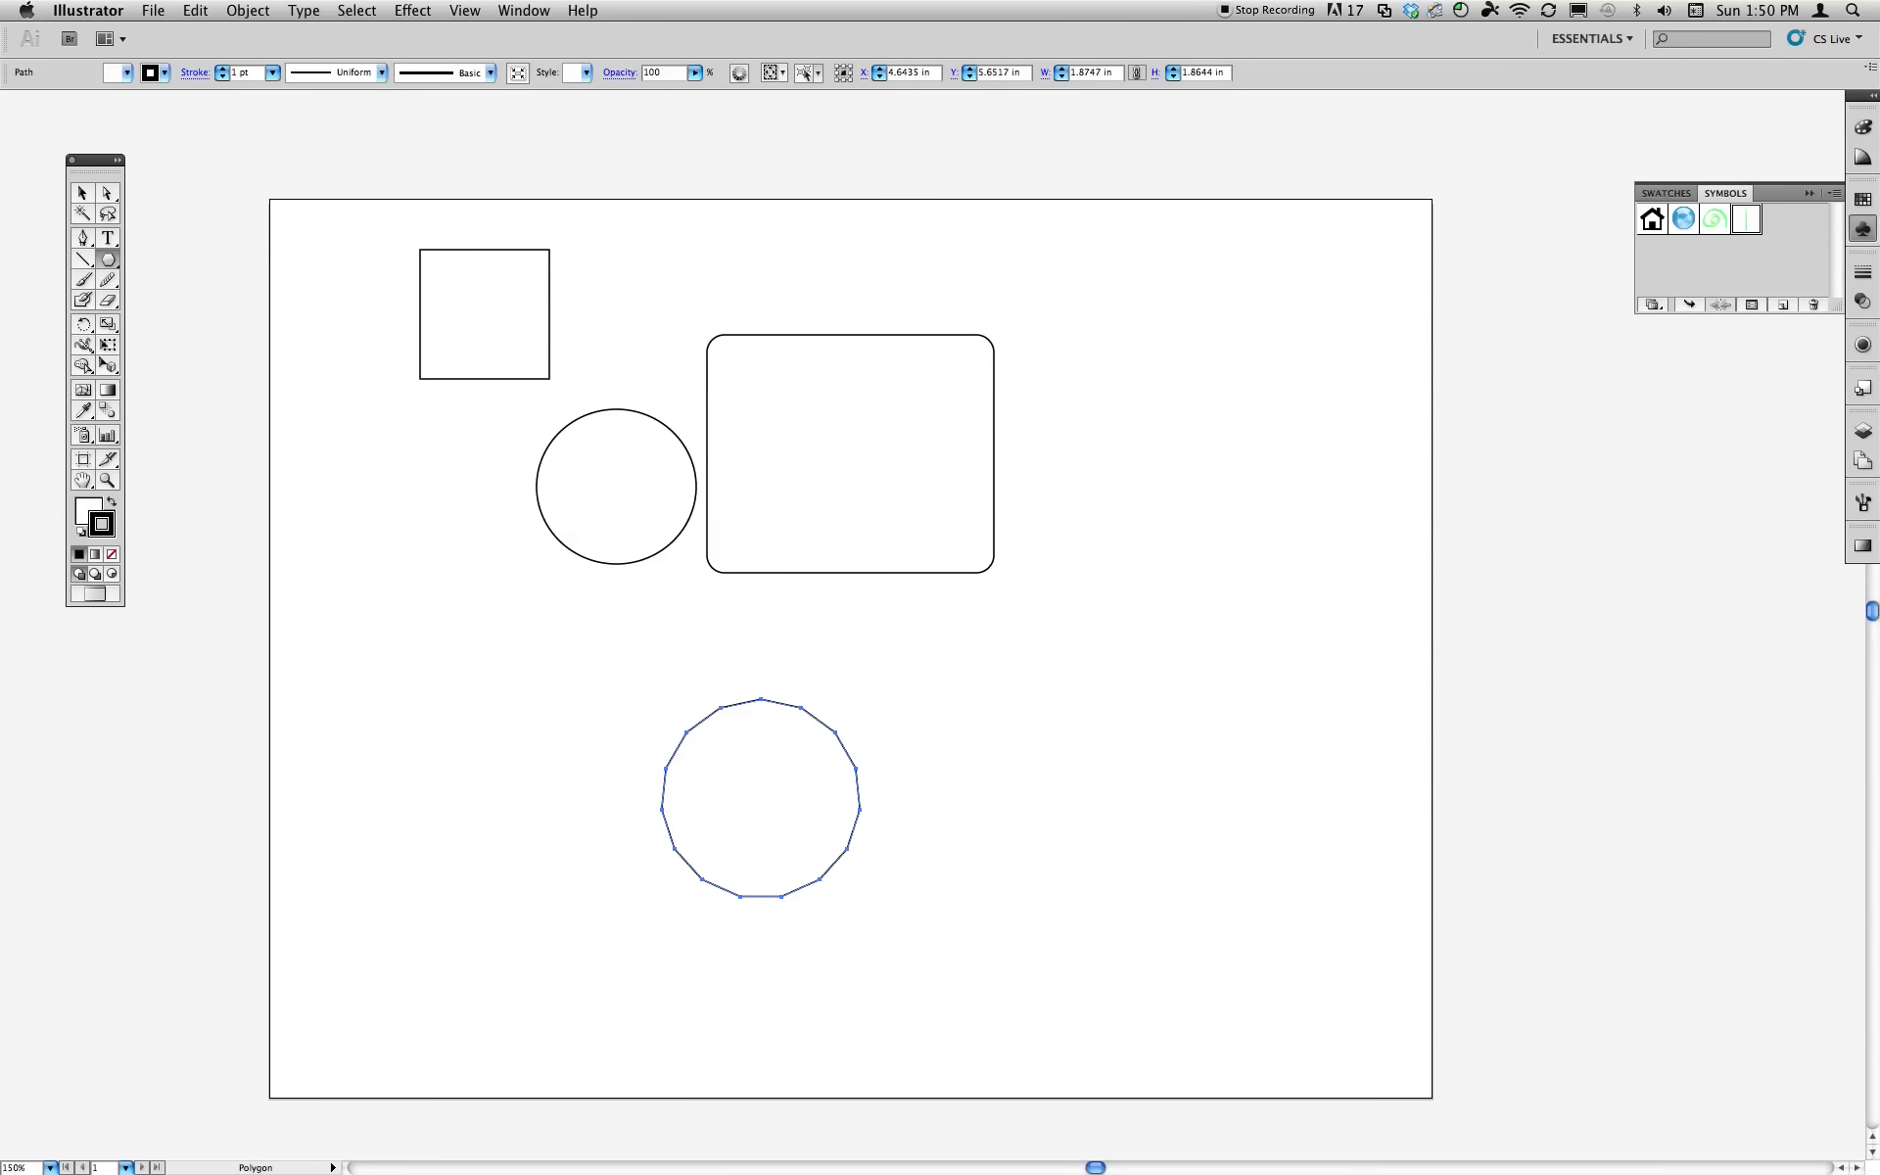
Start a star beside the 15-sided polygon, raising and lowering its number of points until it has ten.
{"action": "left_click_drag", "start_coordinate": [109, 258], "coordinate": [203, 344]}
{"action": "mouse_move", "coordinate": [959, 788]}
{"action": "left_mouse_down"}
{"action": "mouse_move", "coordinate": [1143, 742]}
{"action": "mouse_move", "coordinate": [1130, 713]}
{"action": "left_mouse_up"}
{"action": "key", "text": "Up"}
{"action": "key", "text": "Up"}
{"action": "key", "text": "Up"}
{"action": "key", "text": "Up"}
{"action": "key", "text": "Up"}
{"action": "key", "text": "Up"}
{"action": "key", "text": "Up"}
{"action": "key", "text": "Up"}
{"action": "key", "text": "Up"}
{"action": "key", "text": "Up"}
{"action": "key", "text": "Up"}
{"action": "key", "text": "Up"}
{"action": "key", "text": "Down"}
{"action": "key", "text": "Down"}
{"action": "key", "text": "Down"}
{"action": "key", "text": "Down"}
{"action": "key", "text": "Down"}
{"action": "key", "text": "Down"}
{"action": "key", "text": "Down"}
{"action": "key", "text": "Down"}
{"action": "key", "text": "Down"}
{"action": "key", "text": "Down"}
{"action": "key", "text": "Down"}
{"action": "key", "text": "Down"}
{"action": "key", "text": "Down"}
{"action": "key", "text": "Down"}
{"action": "key", "text": "Down"}
{"action": "key", "text": "Down"}
{"action": "key", "text": "Down"}
{"action": "key", "text": "Down"}
{"action": "key", "text": "Down"}
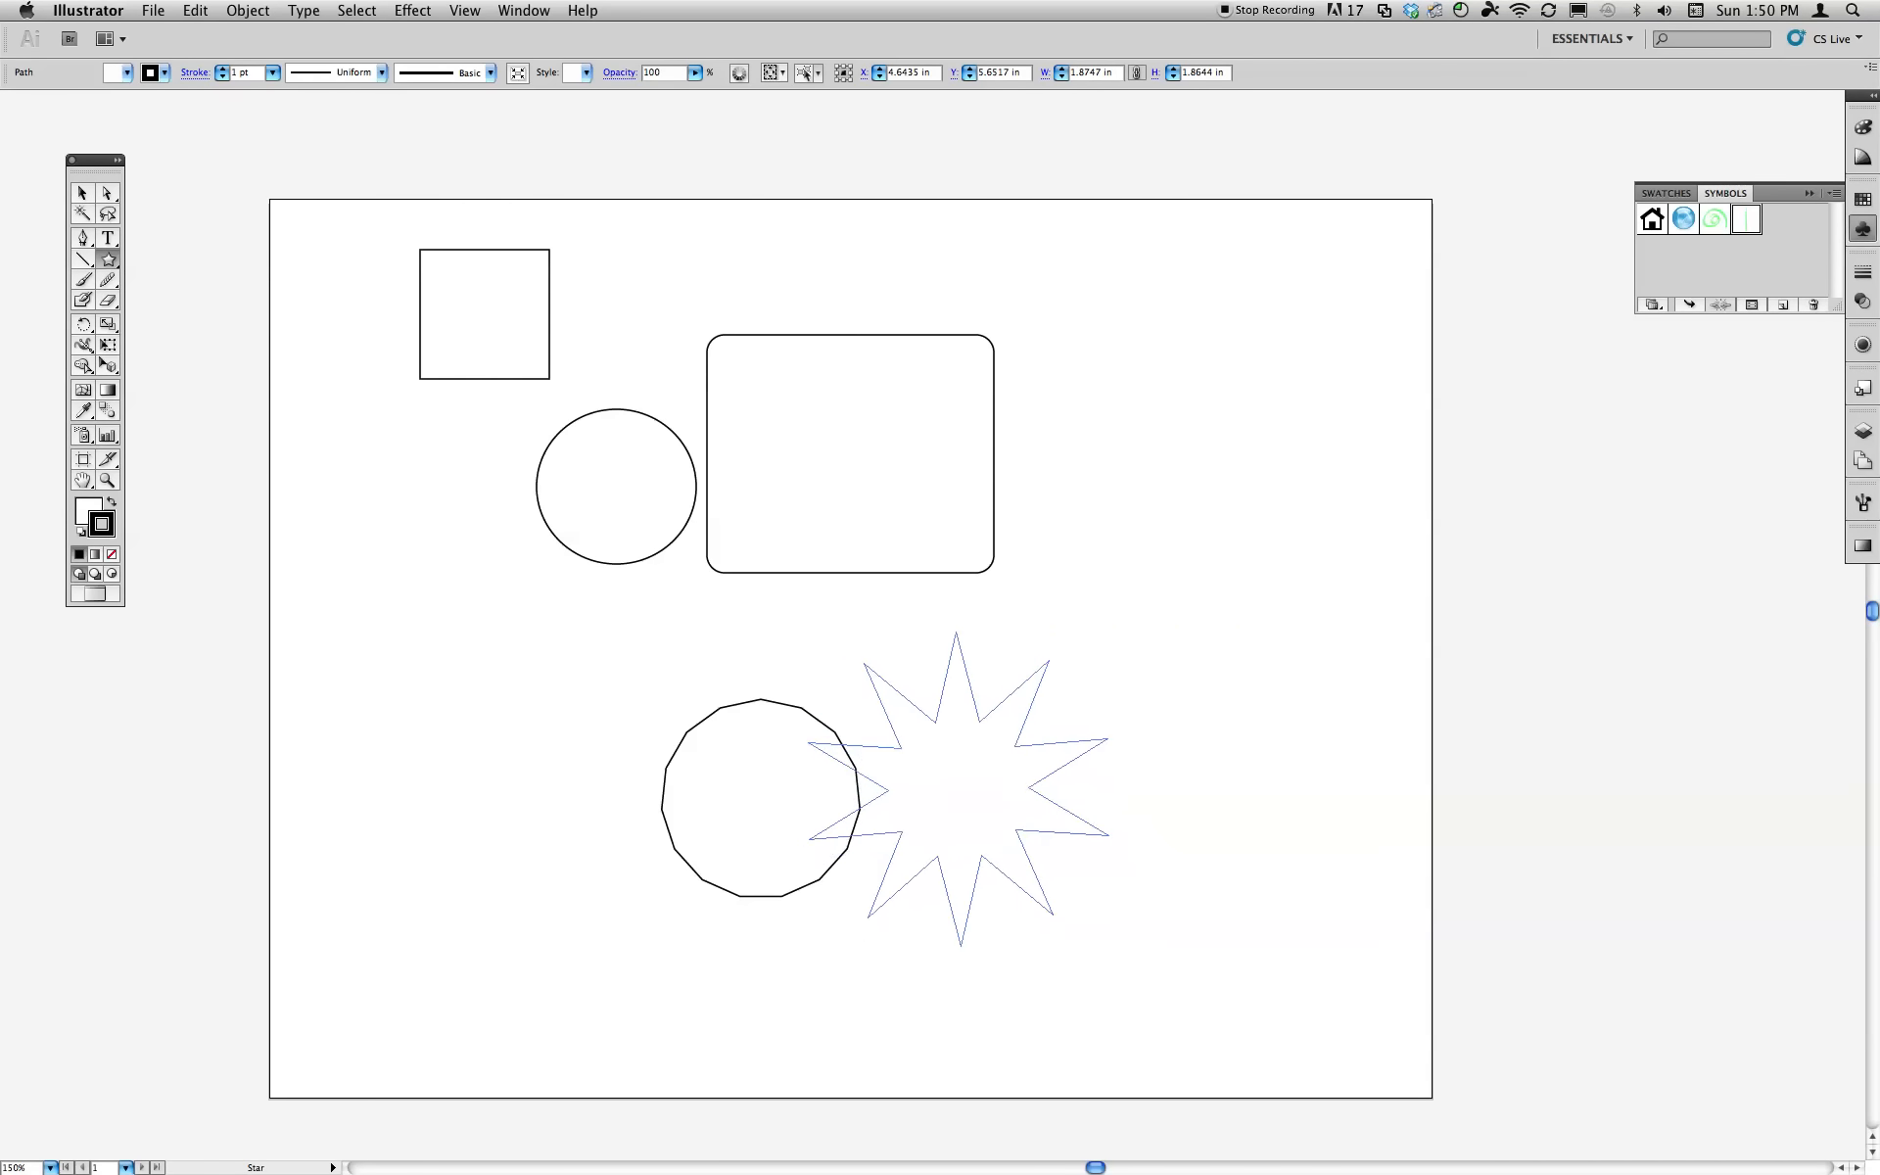
Vary the depth of the star's points, finishing it with long spikes at about 5.02 in wide and 5.11 in high.
{"action": "left_click_drag", "start_coordinate": [1131, 712], "coordinate": [1089, 702]}
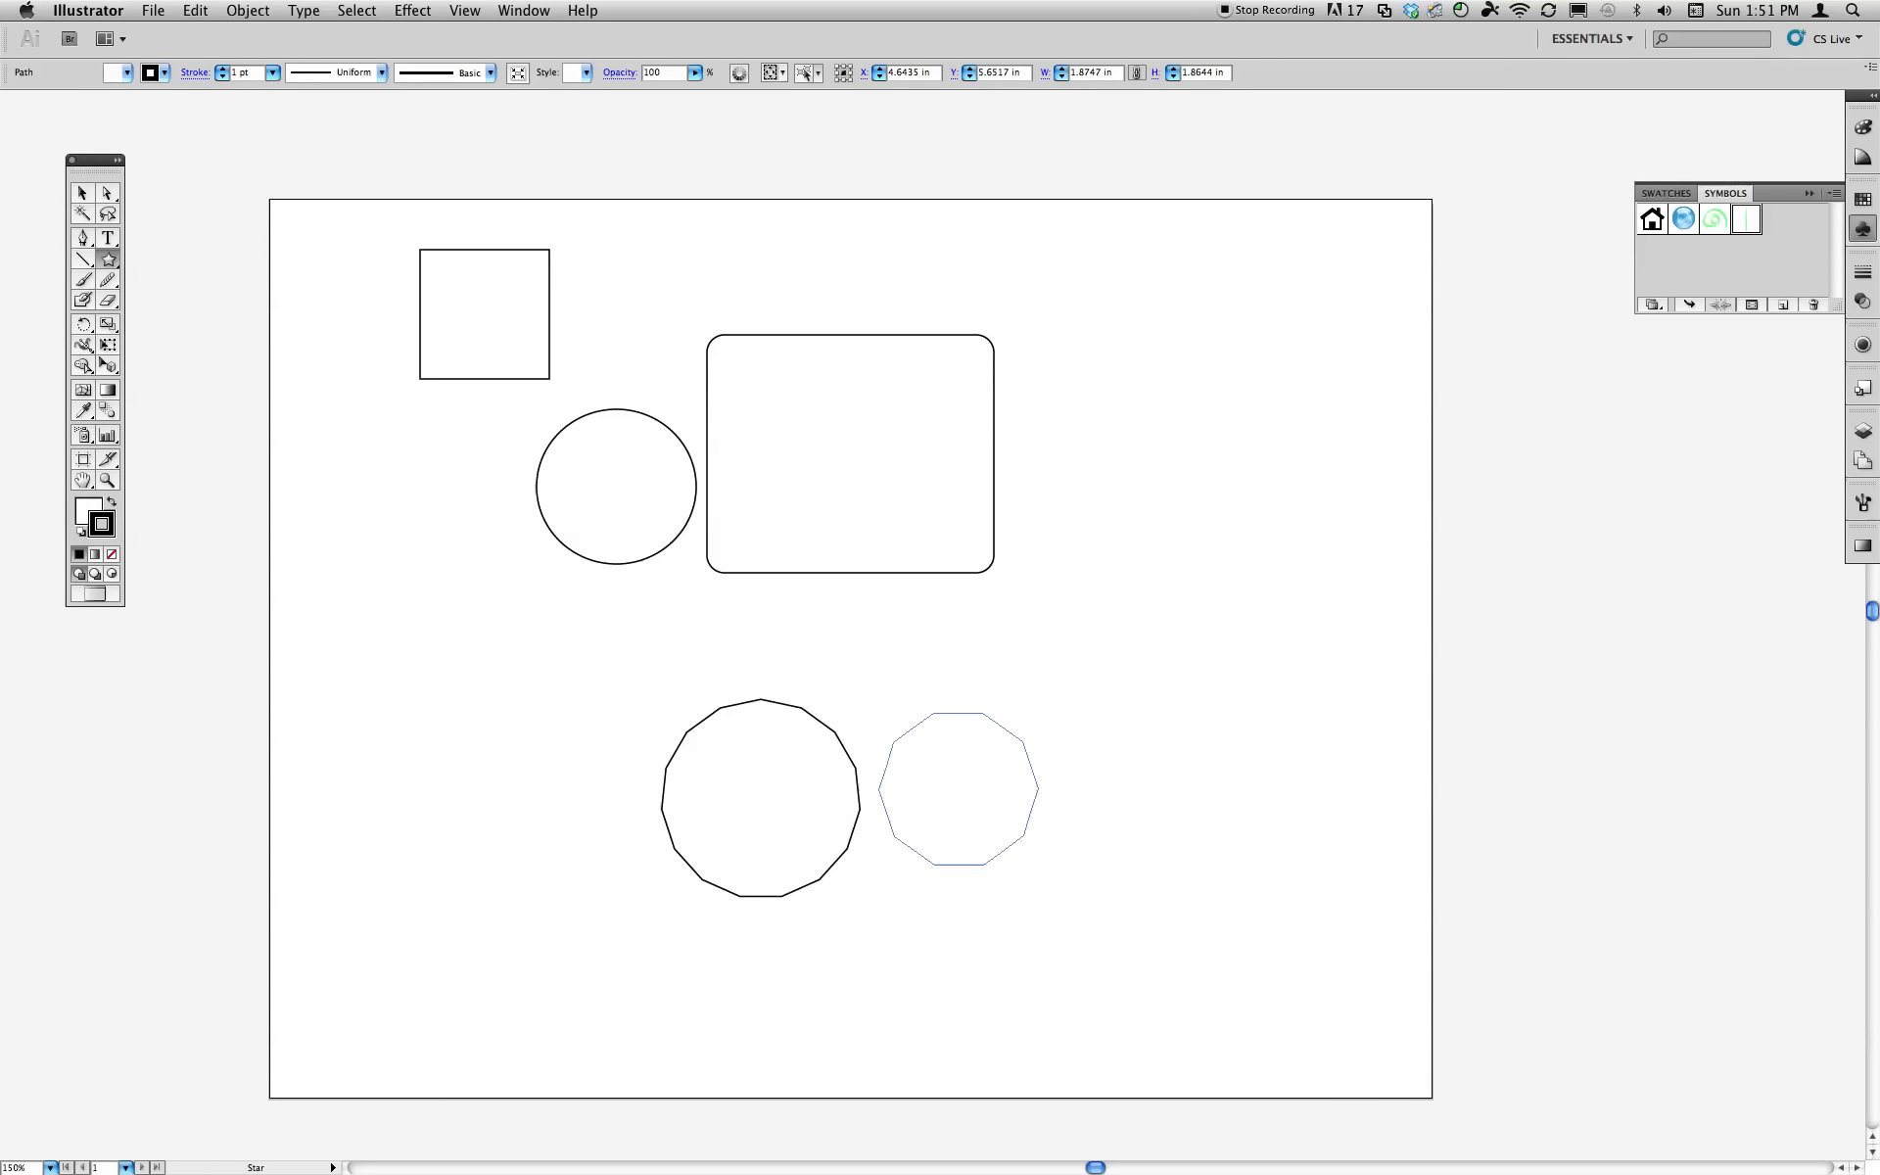
{"action": "mouse_move", "coordinate": [1106, 846]}
{"action": "left_mouse_down"}
{"action": "mouse_move", "coordinate": [1066, 828]}
{"action": "mouse_move", "coordinate": [1173, 861]}
{"action": "mouse_move", "coordinate": [1170, 786]}
{"action": "mouse_move", "coordinate": [1090, 819]}
{"action": "mouse_move", "coordinate": [1267, 767]}
{"action": "mouse_move", "coordinate": [1230, 697]}
{"action": "mouse_move", "coordinate": [1225, 732]}
{"action": "left_mouse_up"}
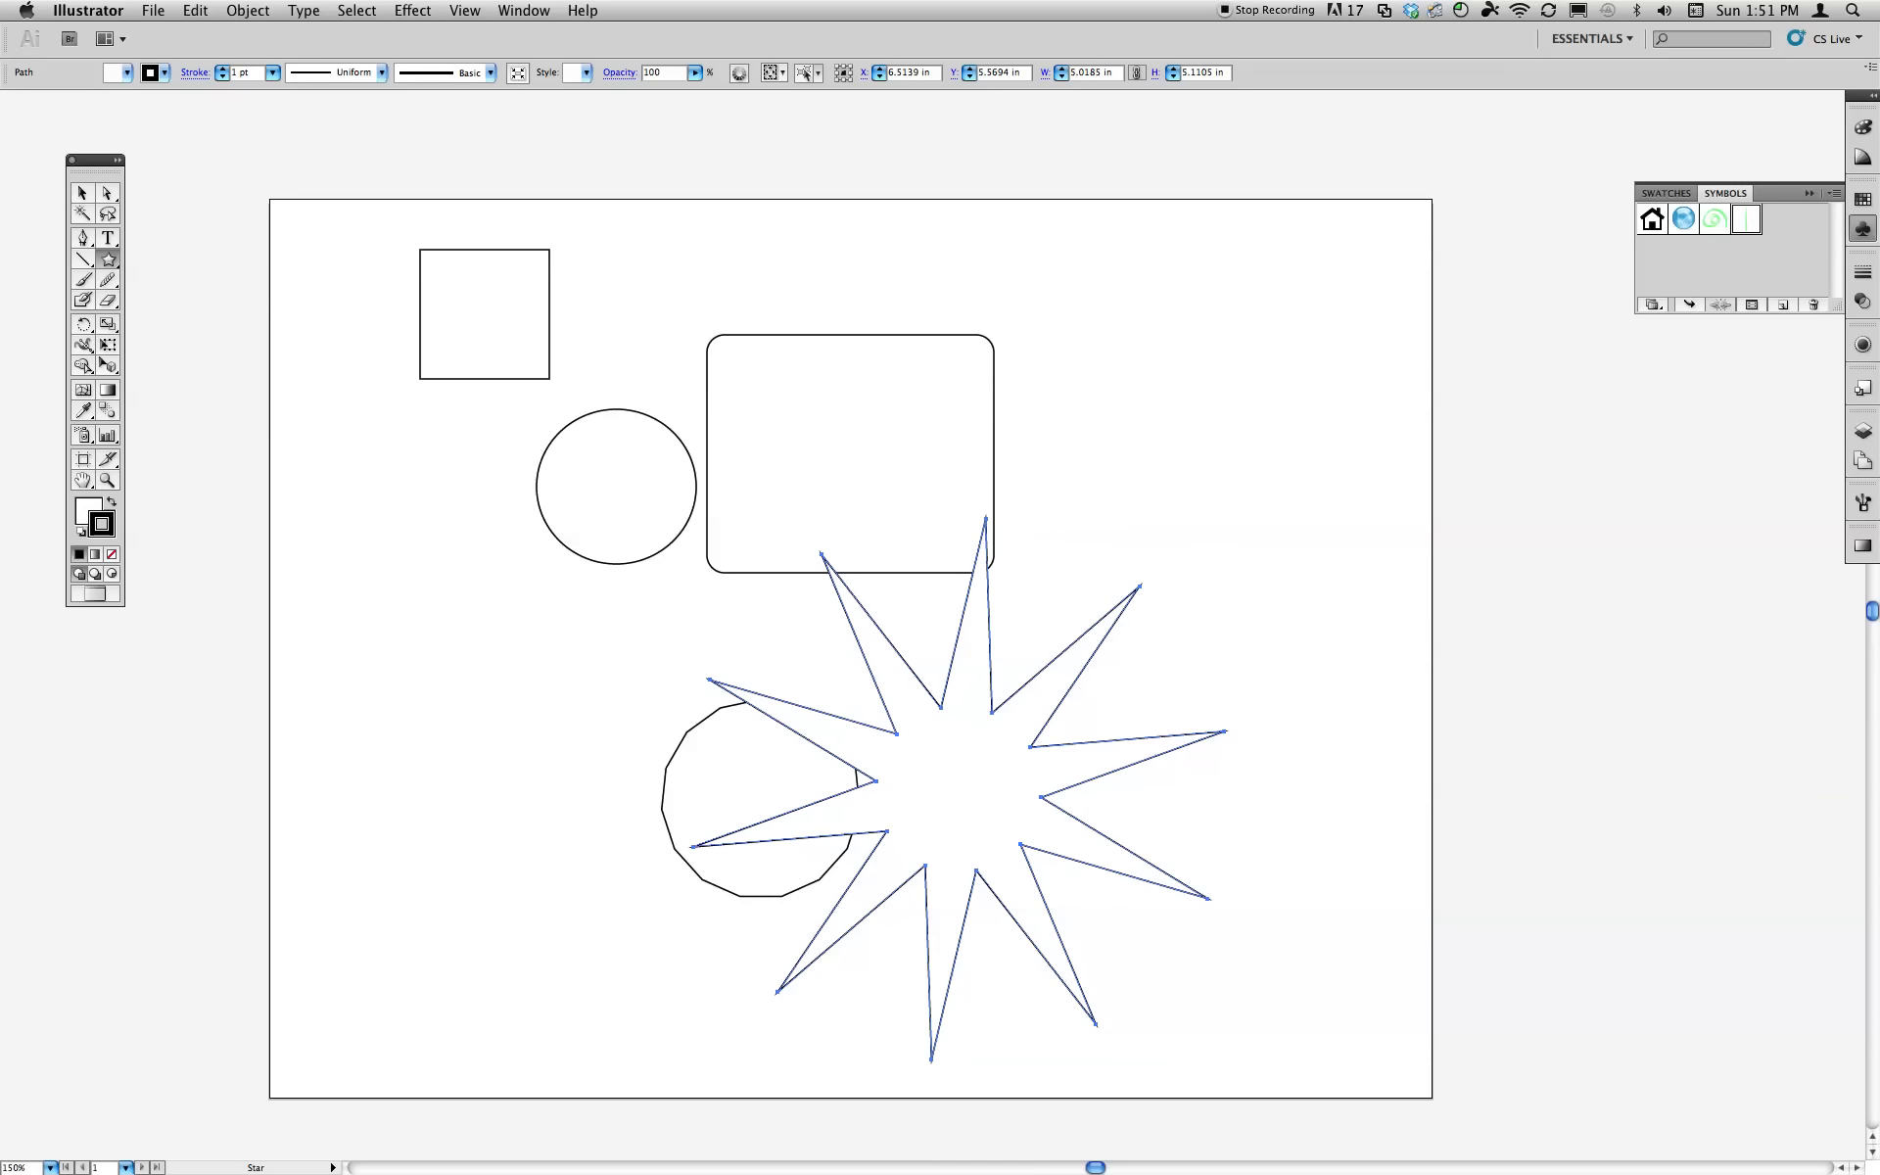
{"action": "left_click_drag", "start_coordinate": [256, 294], "coordinate": [259, 296]}
Draw a diagonal line segment sloping down to the right below the ellipse, about 2.02 in wide and 1.52 in high.
{"action": "left_click", "coordinate": [86, 255]}
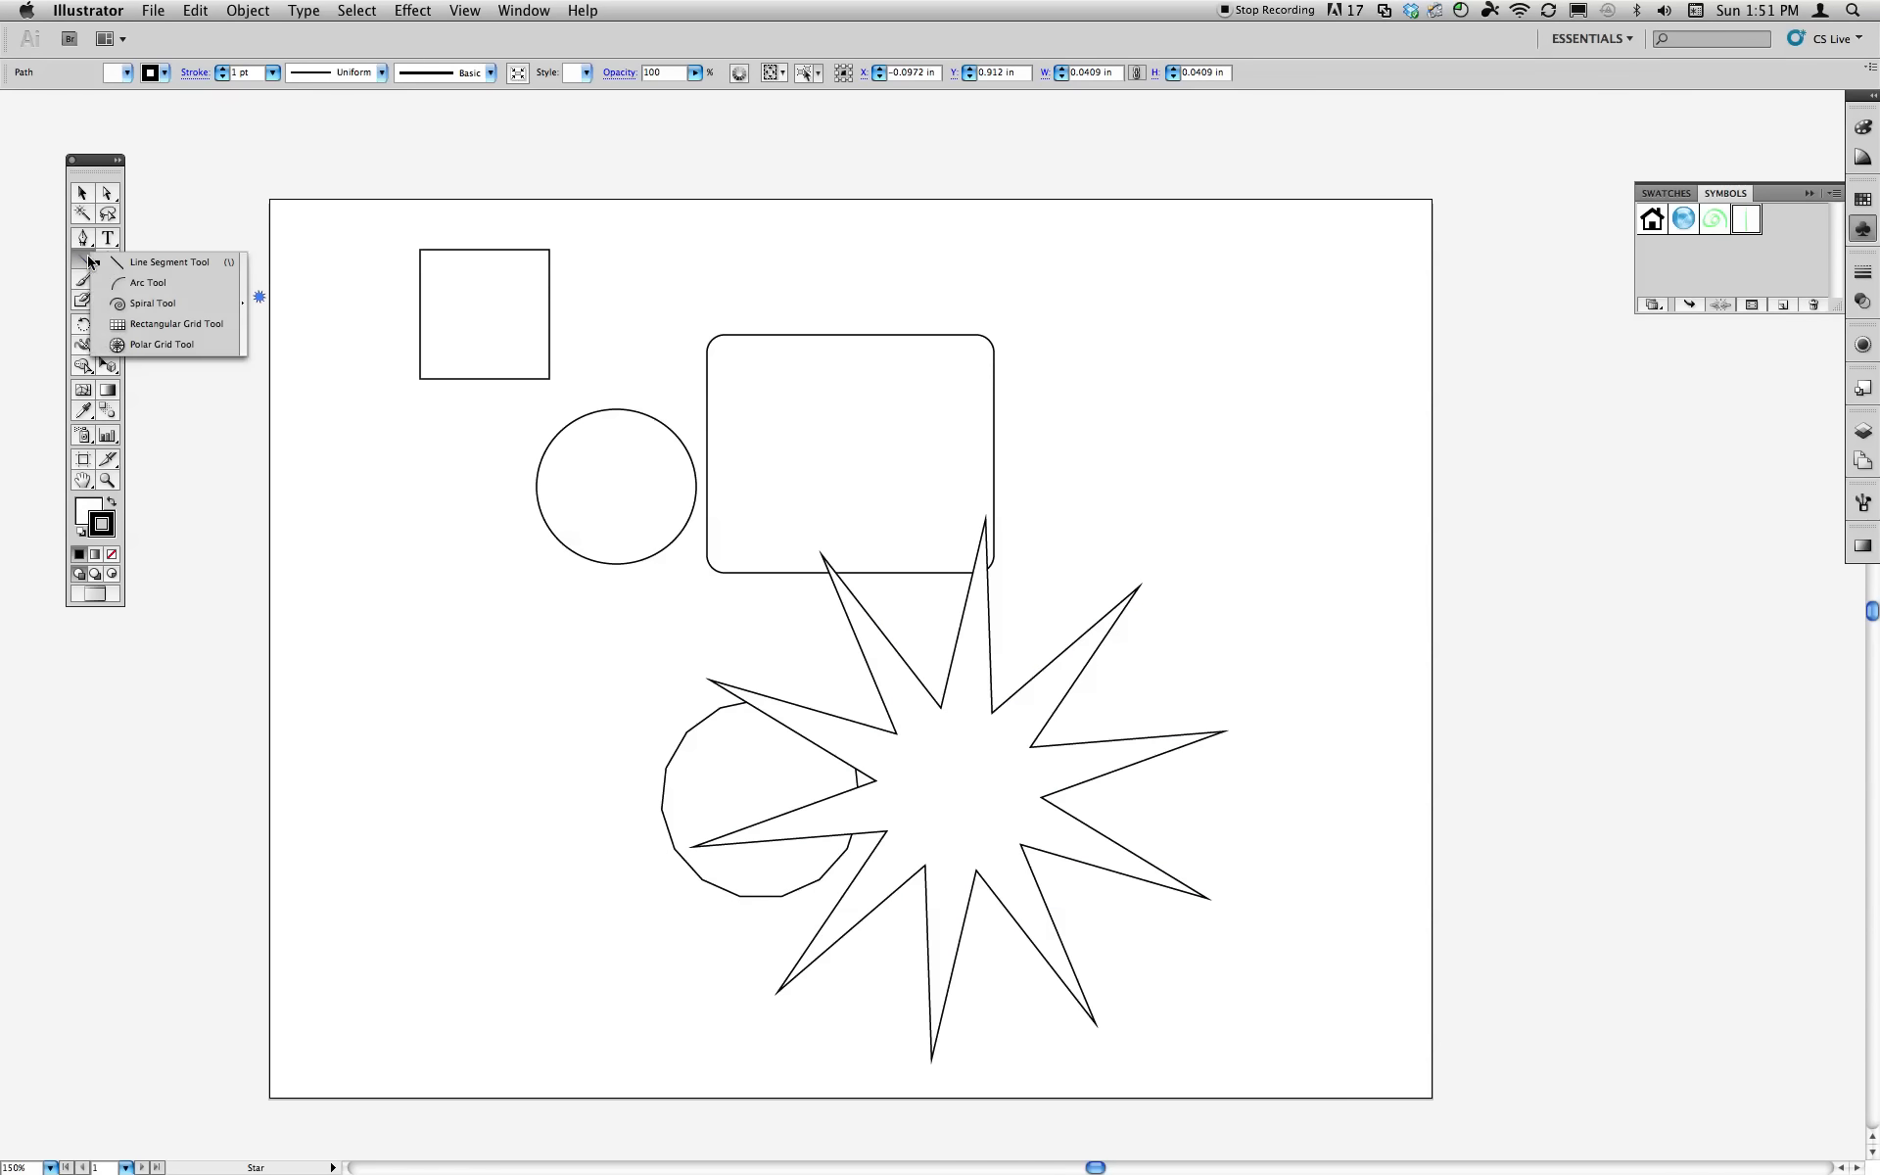
{"action": "left_click", "coordinate": [152, 263]}
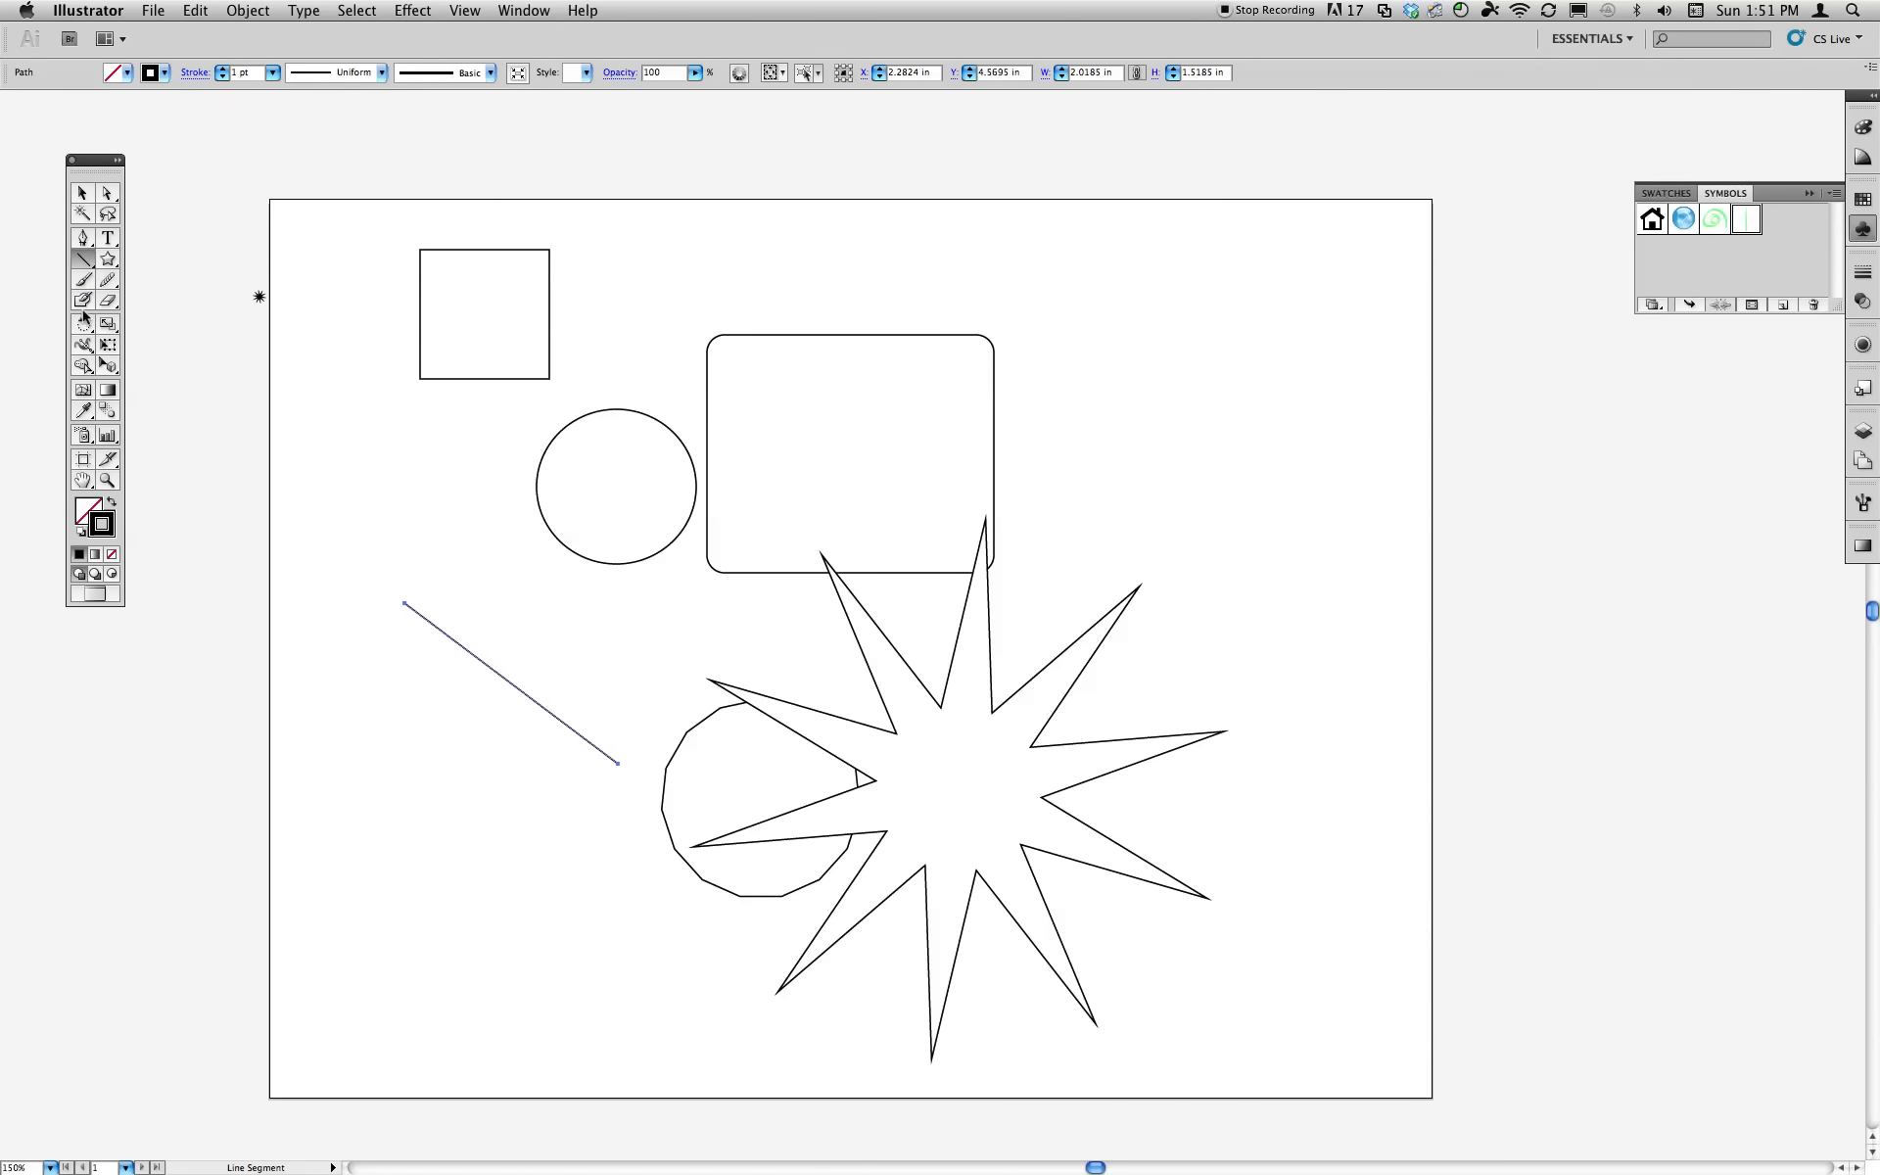
Draw an arc crossing the diagonal line, varying its curvature while drawing and finishing it bowed toward the upper left.
{"action": "left_click", "coordinate": [83, 258]}
{"action": "left_click", "coordinate": [157, 282]}
{"action": "left_click_drag", "start_coordinate": [599, 568], "coordinate": [641, 588]}
{"action": "key", "text": "Down"}
{"action": "key", "text": "Down"}
{"action": "key", "text": "Down"}
{"action": "key", "text": "Down"}
{"action": "key", "text": "Down"}
{"action": "key", "text": "Up"}
{"action": "key", "text": "Up"}
{"action": "key", "text": "Up"}
{"action": "key", "text": "Up"}
{"action": "key", "text": "Up"}
{"action": "key", "text": "Down"}
{"action": "key", "text": "Down"}
{"action": "key", "text": "Down"}
{"action": "key", "text": "Down"}
{"action": "key", "text": "Down"}
{"action": "key", "text": "Down"}
{"action": "key", "text": "Up"}
{"action": "key", "text": "Up"}
{"action": "key", "text": "Up"}
{"action": "key", "text": "Up"}
{"action": "key", "text": "Up"}
{"action": "key", "text": "Up"}
{"action": "left_click_drag", "start_coordinate": [641, 586], "coordinate": [627, 621]}
{"action": "left_click_drag", "start_coordinate": [548, 554], "coordinate": [595, 586]}
Draw a spiral below the arc and diagonal line, about 2.08 in wide and 2.38 in high.
{"action": "left_click_drag", "start_coordinate": [84, 259], "coordinate": [152, 303]}
{"action": "left_click_drag", "start_coordinate": [582, 945], "coordinate": [588, 399]}
{"action": "left_click_drag", "start_coordinate": [554, 819], "coordinate": [561, 794]}
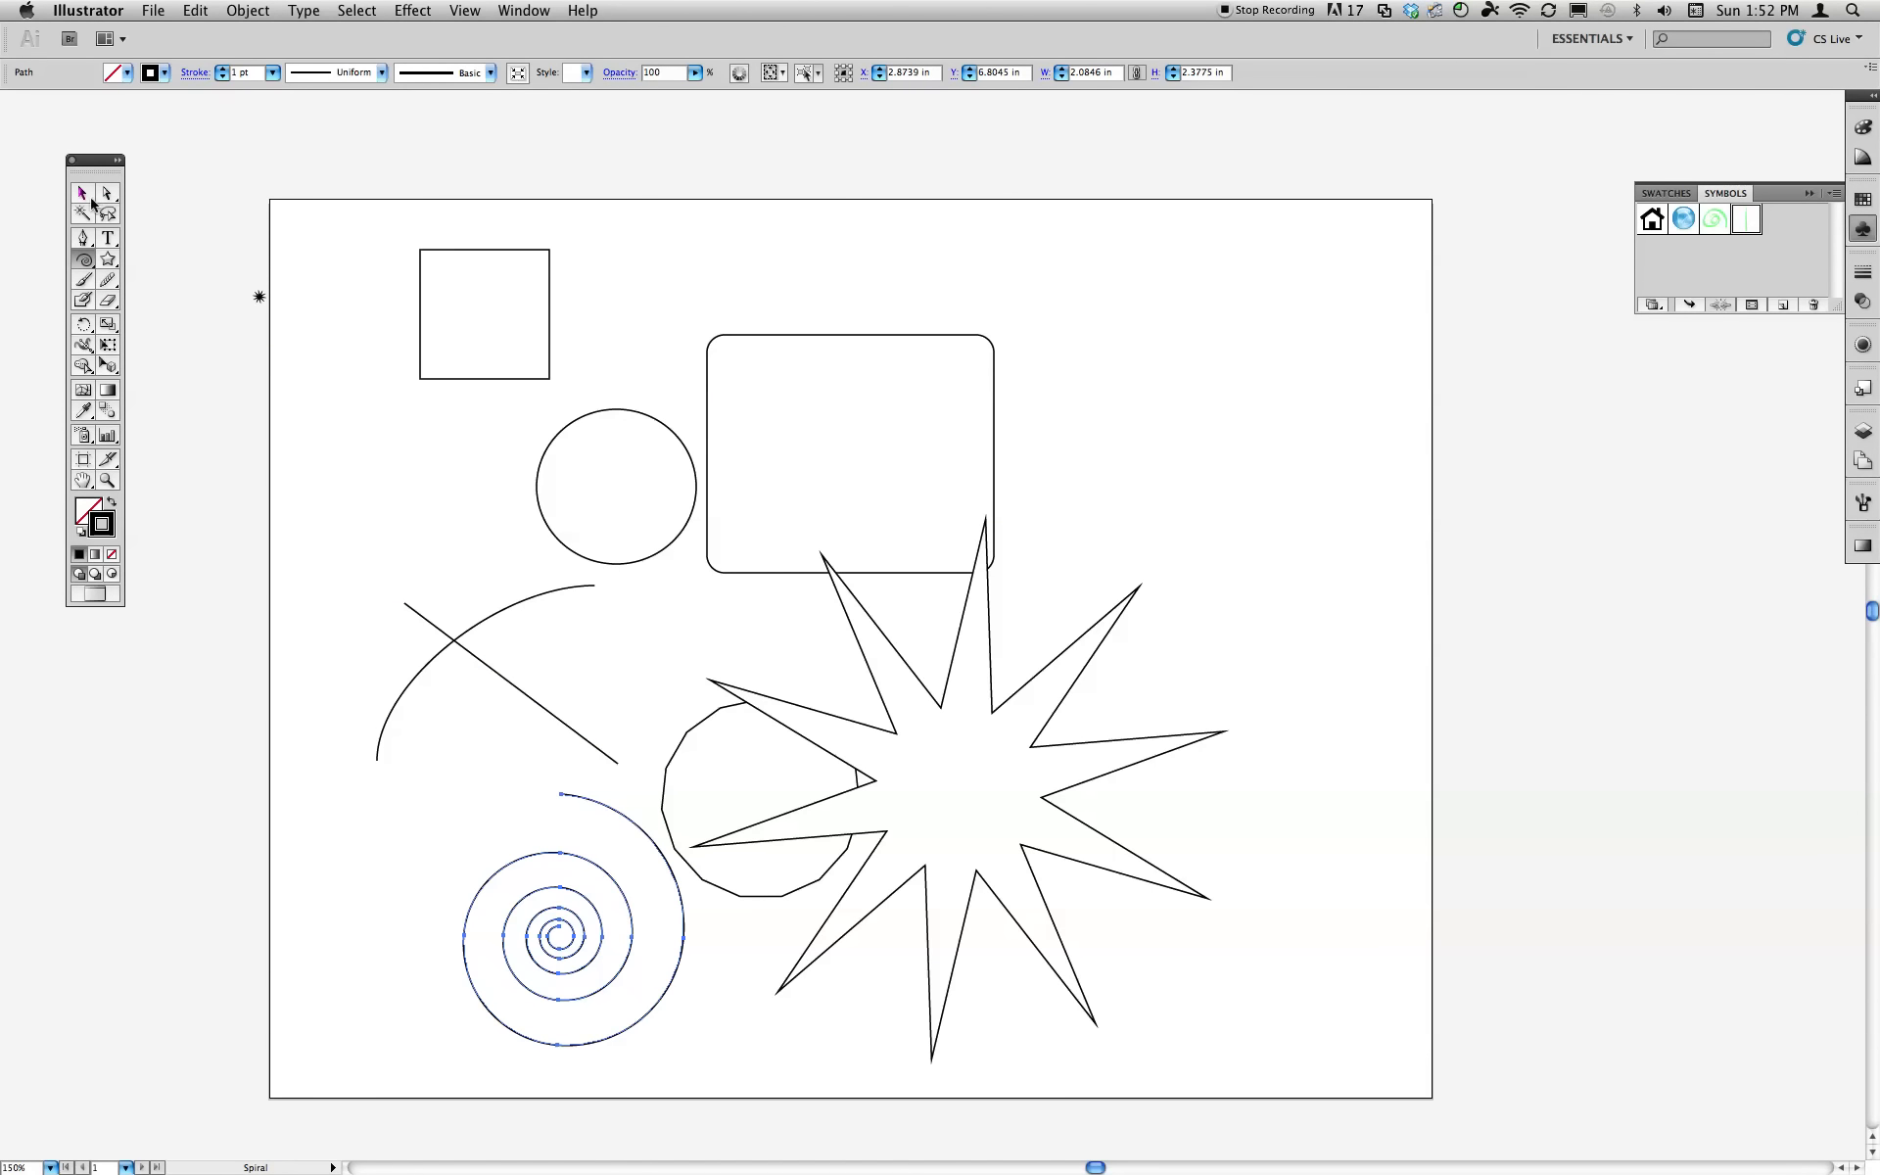
Select all the shapes and lines drawn on the artboard together.
{"action": "left_click", "coordinate": [83, 194]}
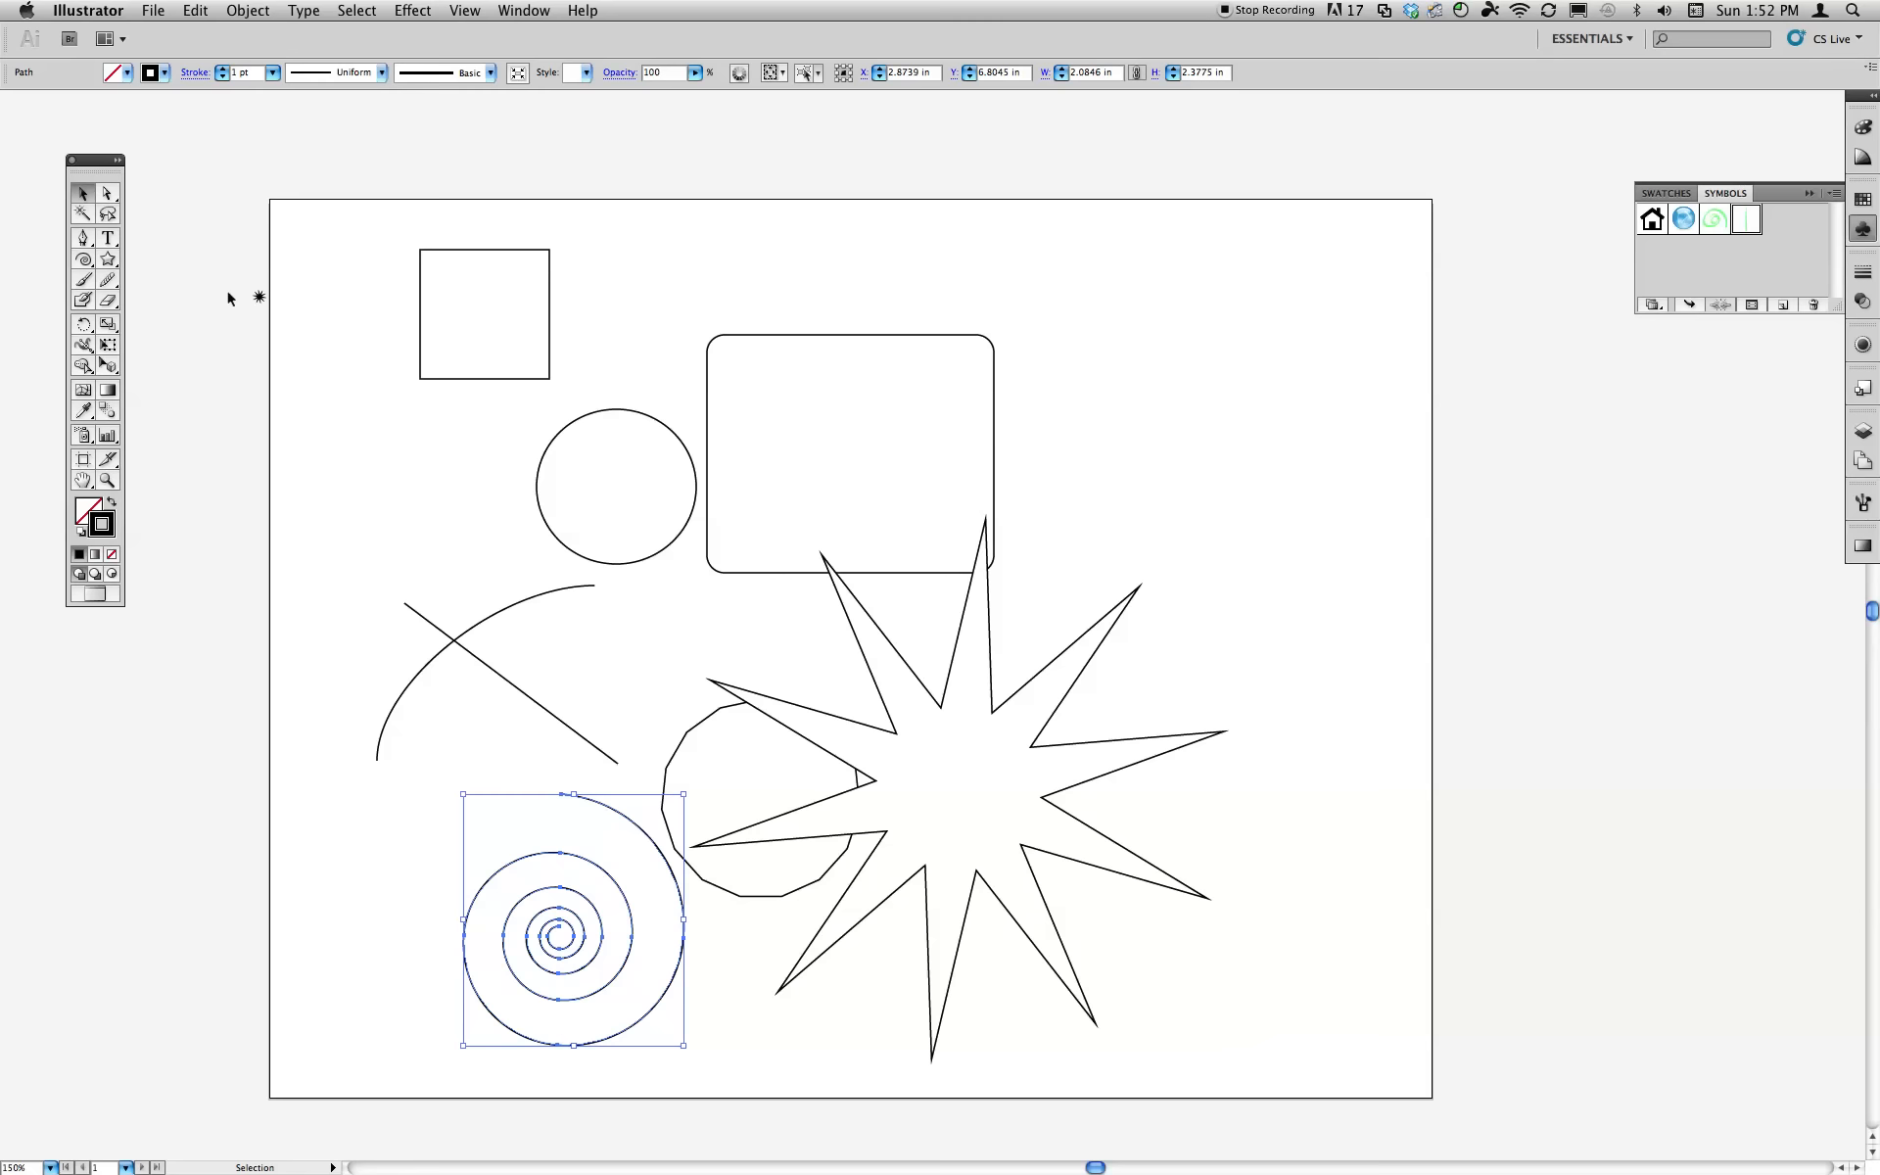
{"action": "left_click_drag", "start_coordinate": [306, 175], "coordinate": [1190, 881]}
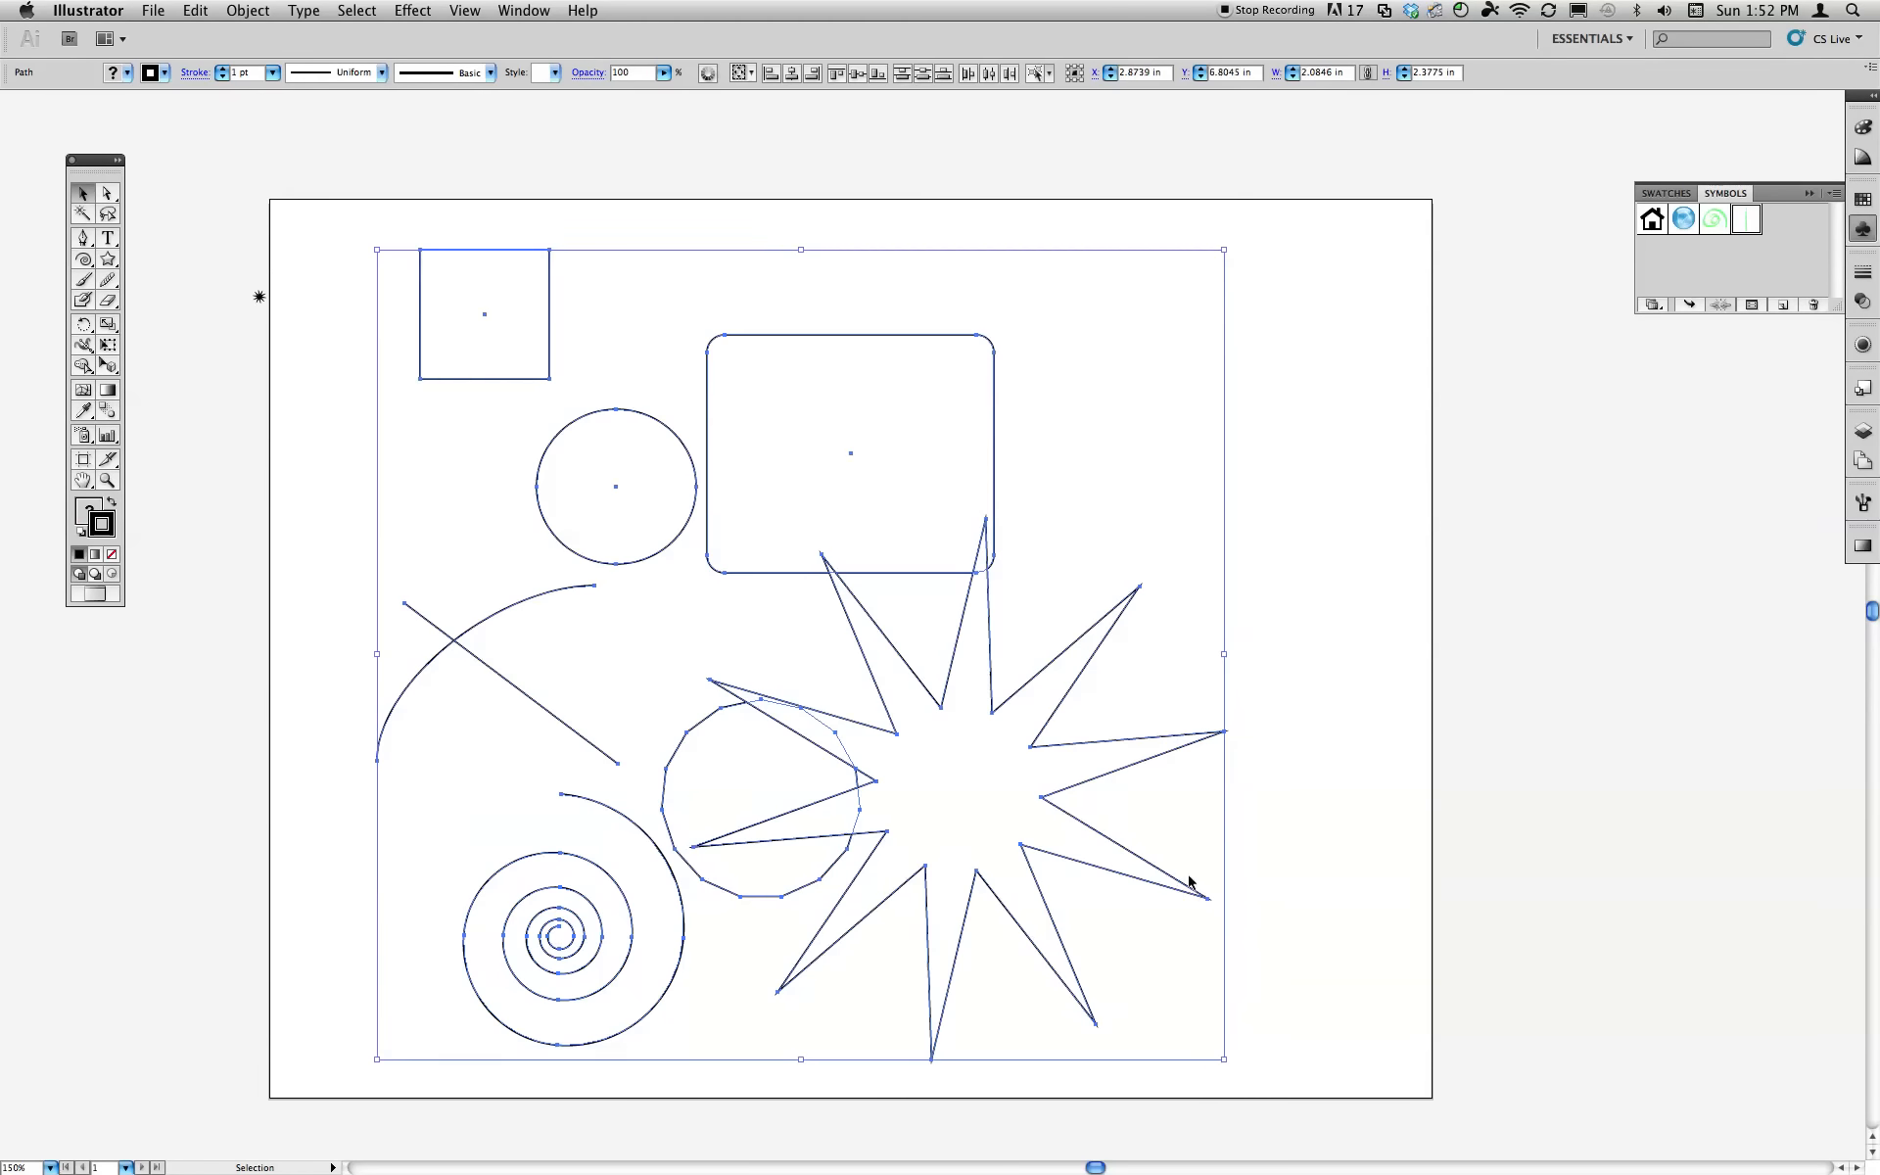